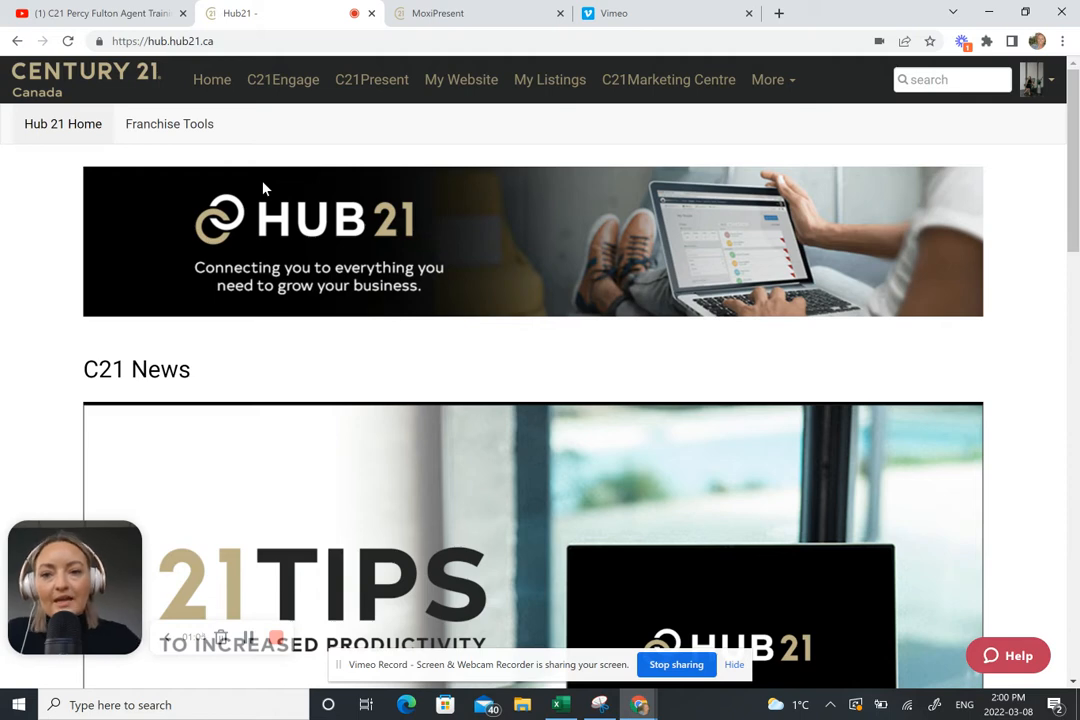
# Step: Go to the MoxiPresent presentations page and start a new presentation
pyautogui.click(436, 24)
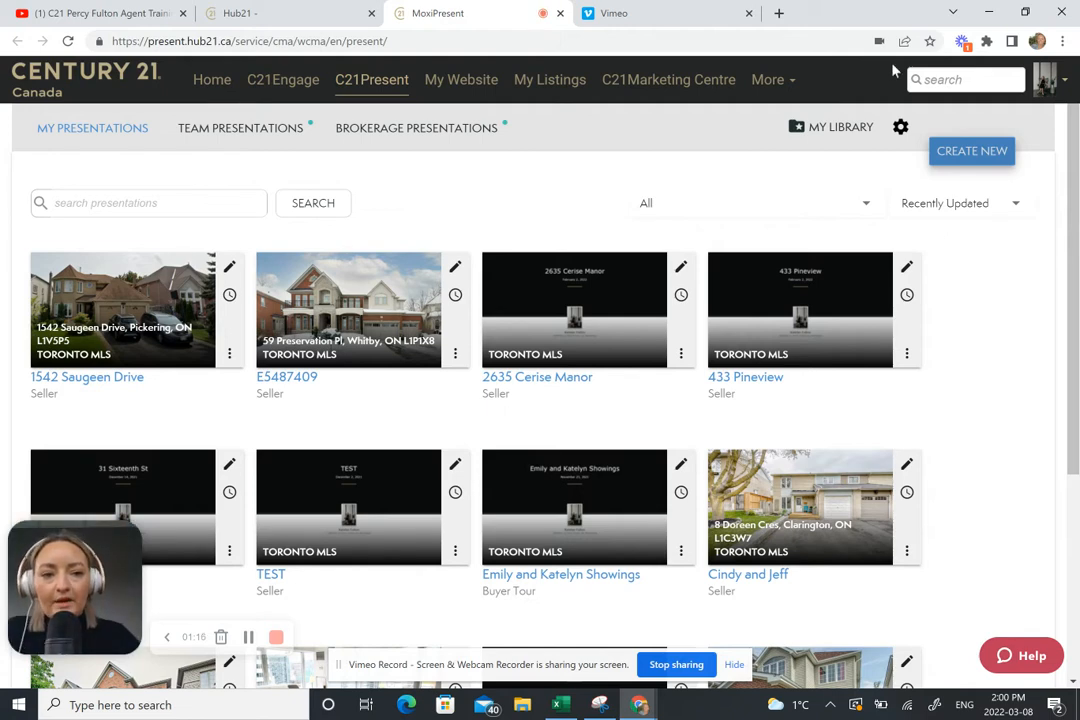
pyautogui.click(955, 151)
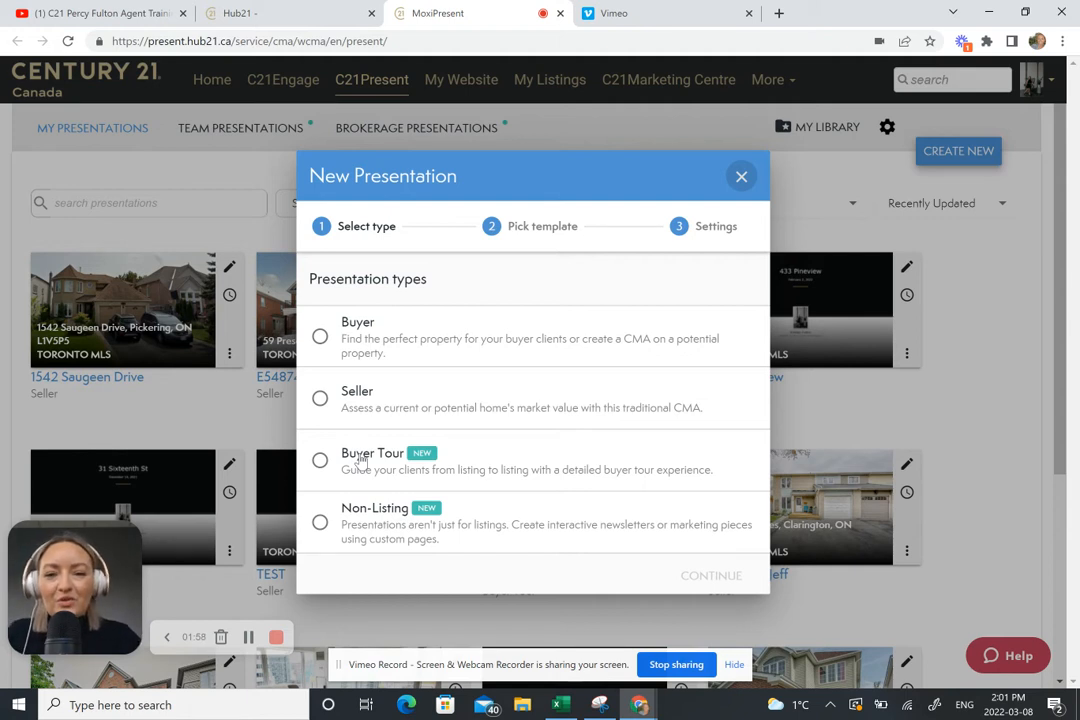
# Step: Choose the Buyer presentation type with the 12-page Default buyer template
pyautogui.click(320, 338)
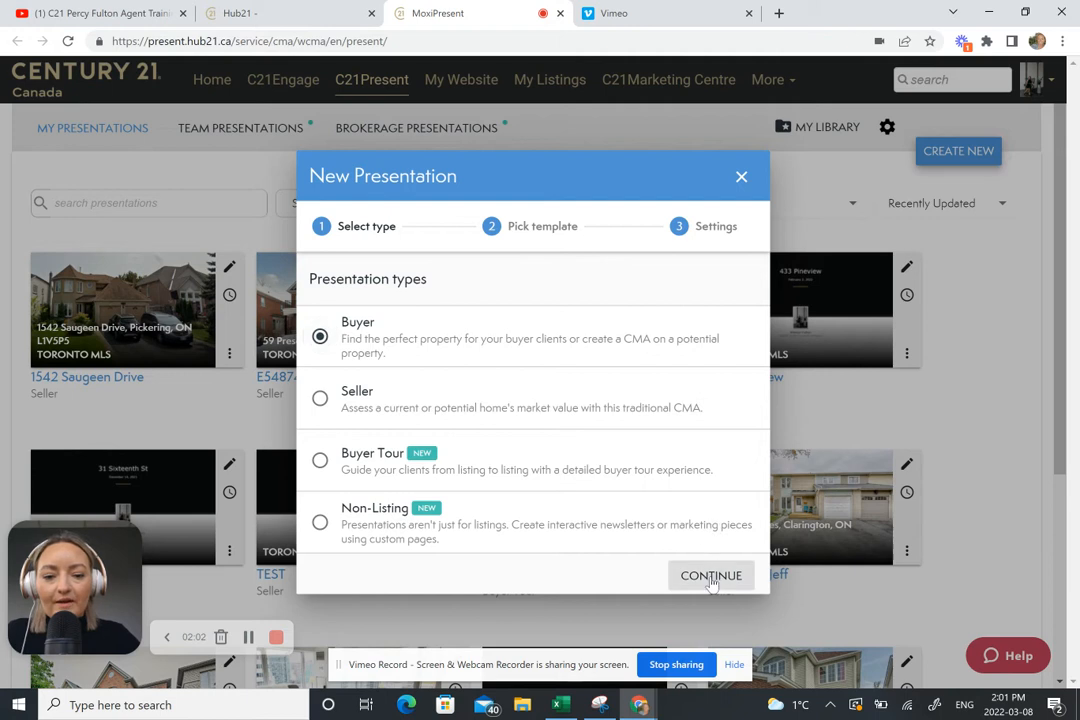
pyautogui.click(711, 580)
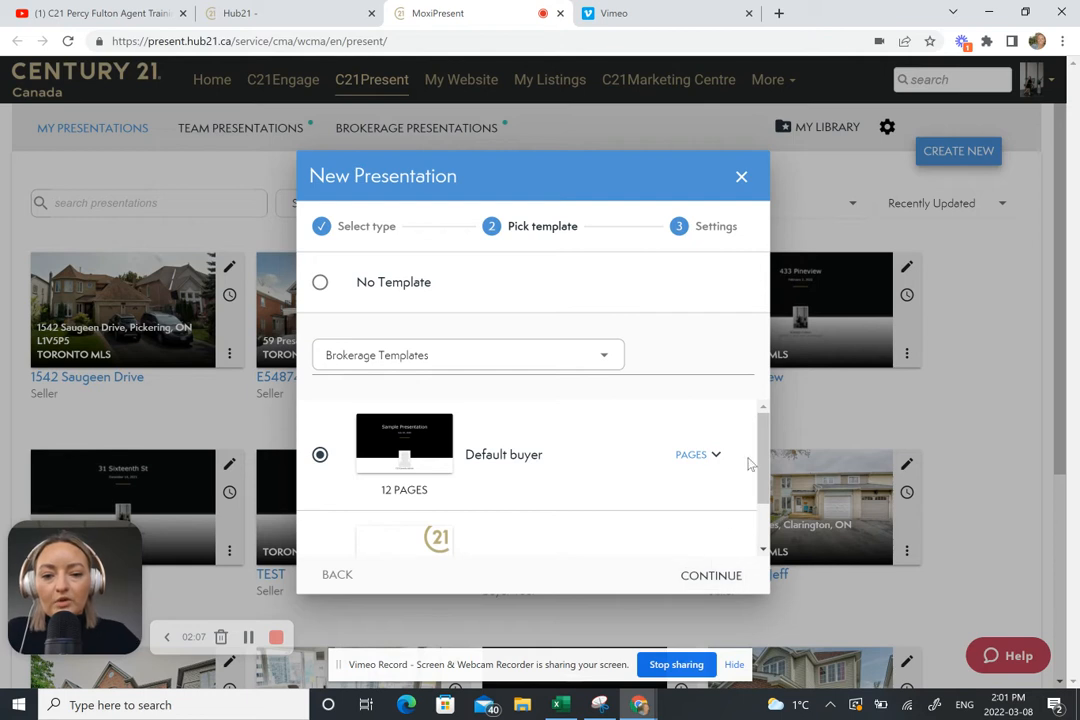
pyautogui.scroll(-1, 640, 450)
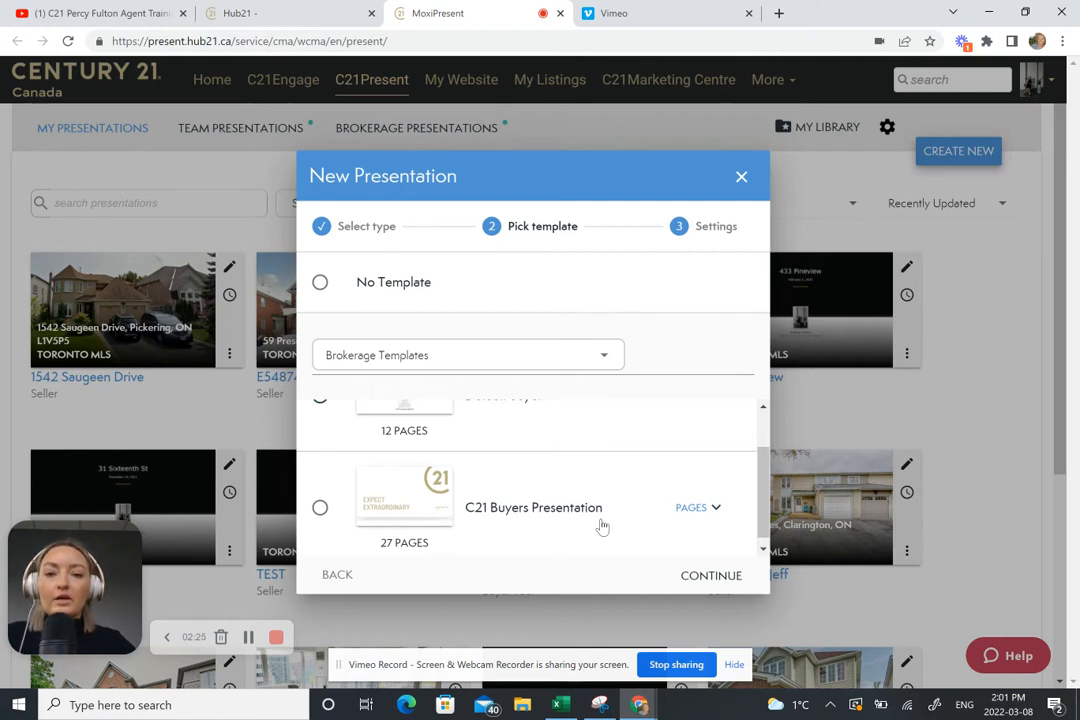
pyautogui.scroll(1, 518, 479)
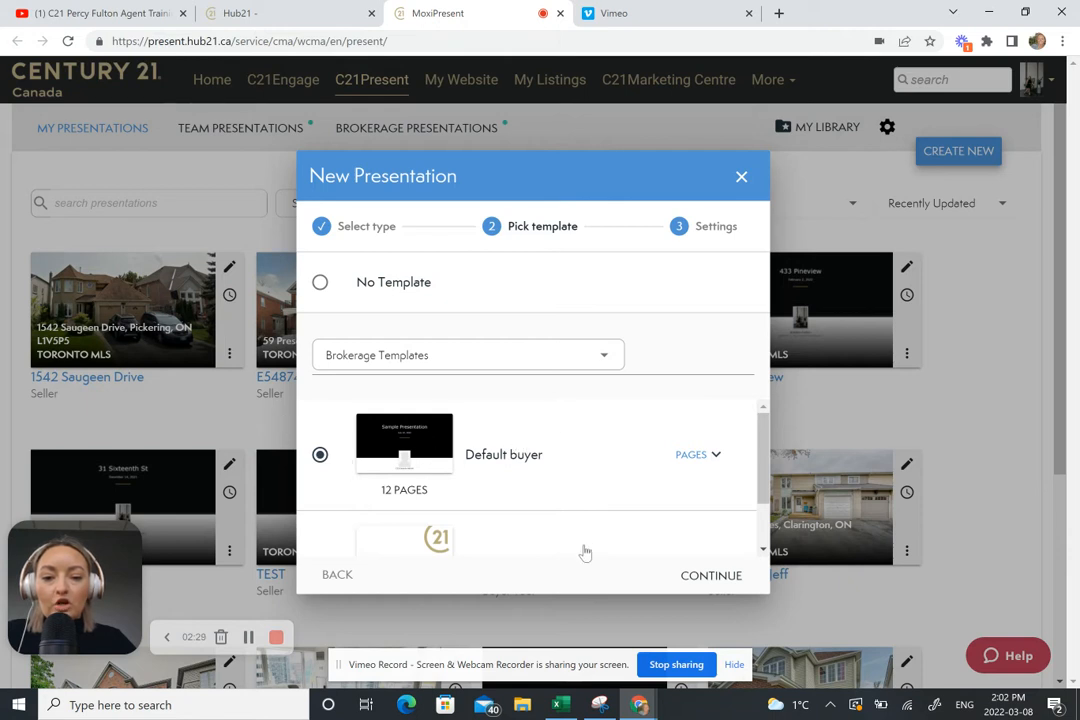
pyautogui.click(712, 577)
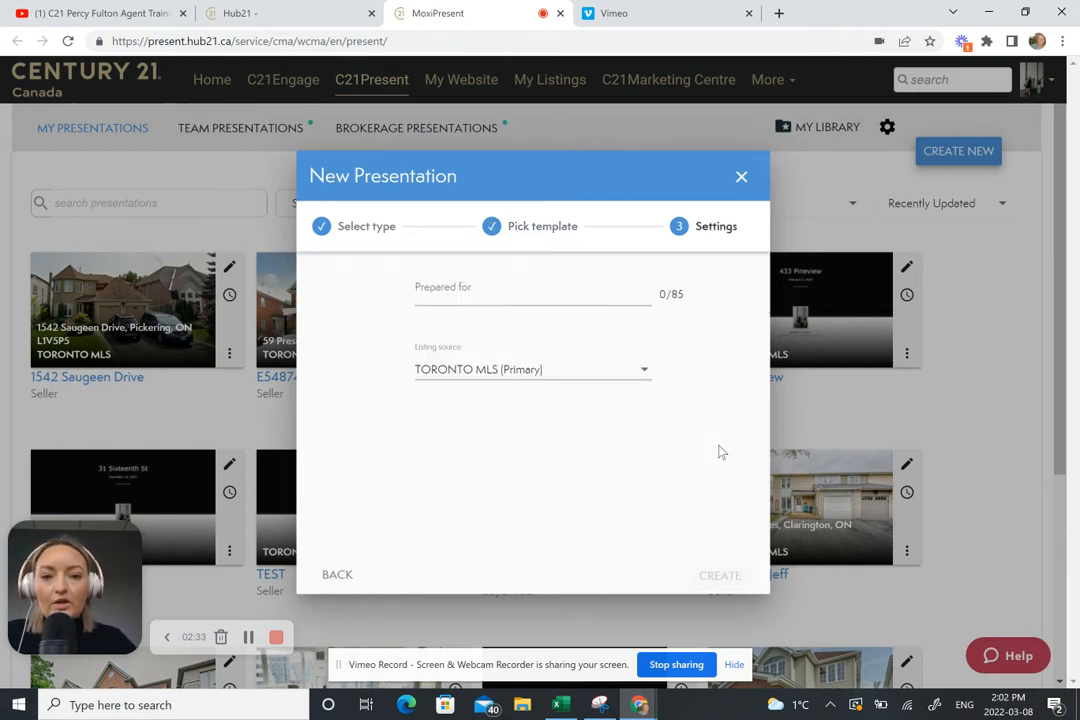
# Step: Enter 'Sample Buyer CMA' as the Prepared for name and create the presentation
pyautogui.click(504, 289)
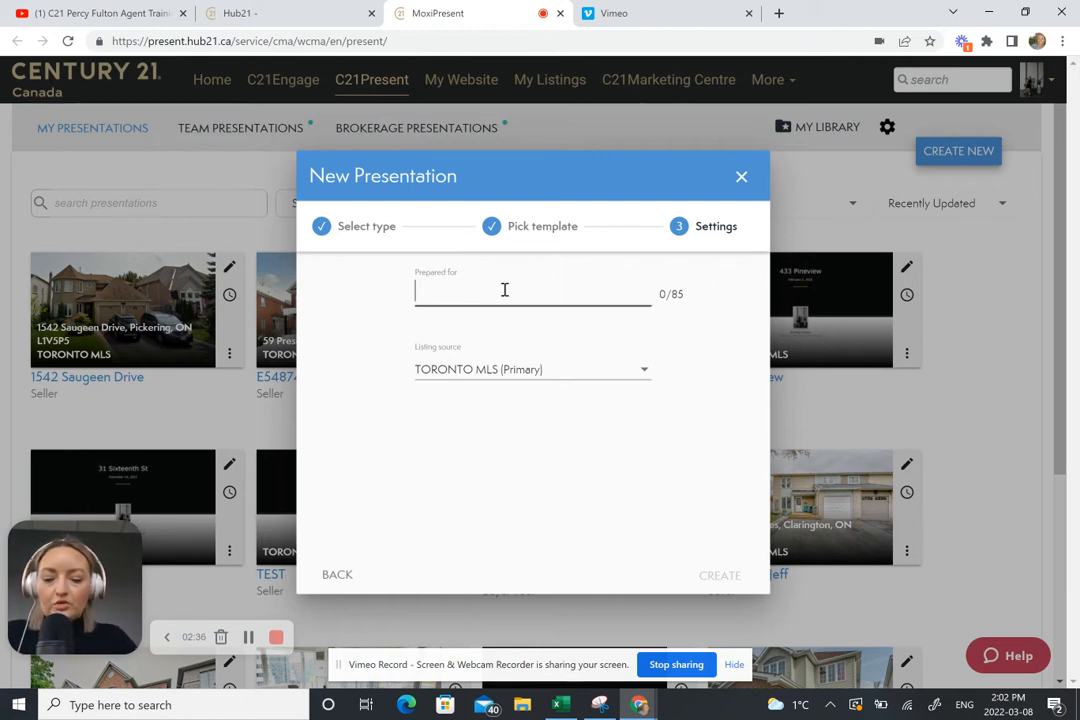
pyautogui.write('Sample uy')
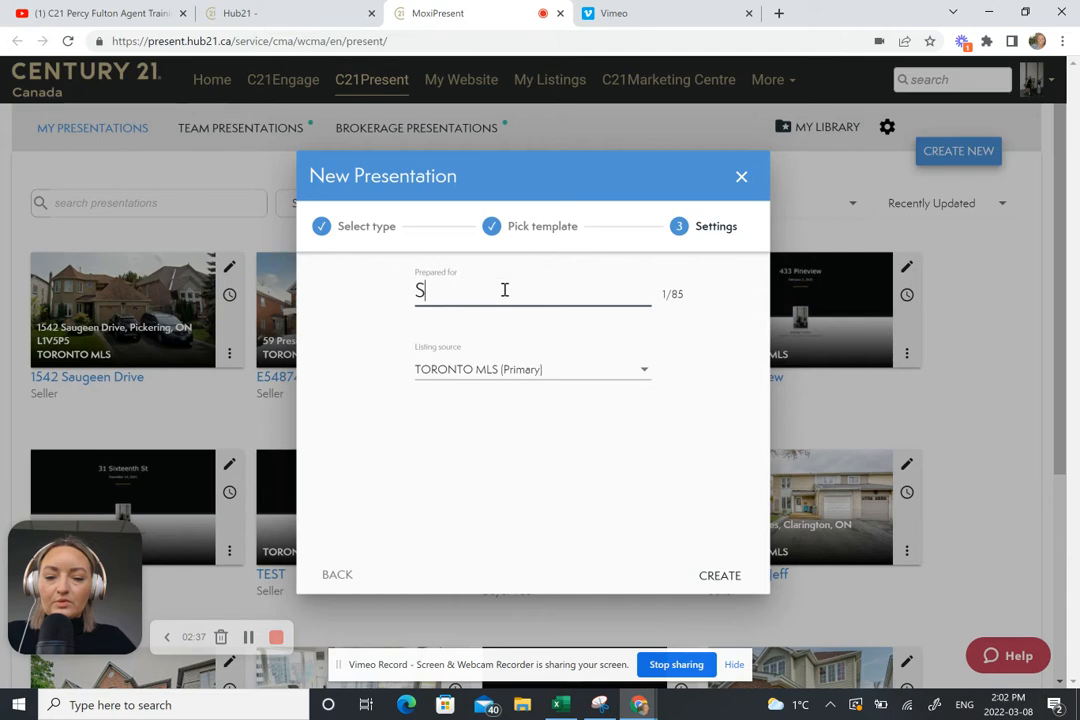
pyautogui.press('BackSpace')
pyautogui.press('BackSpace')
pyautogui.write('Buye')
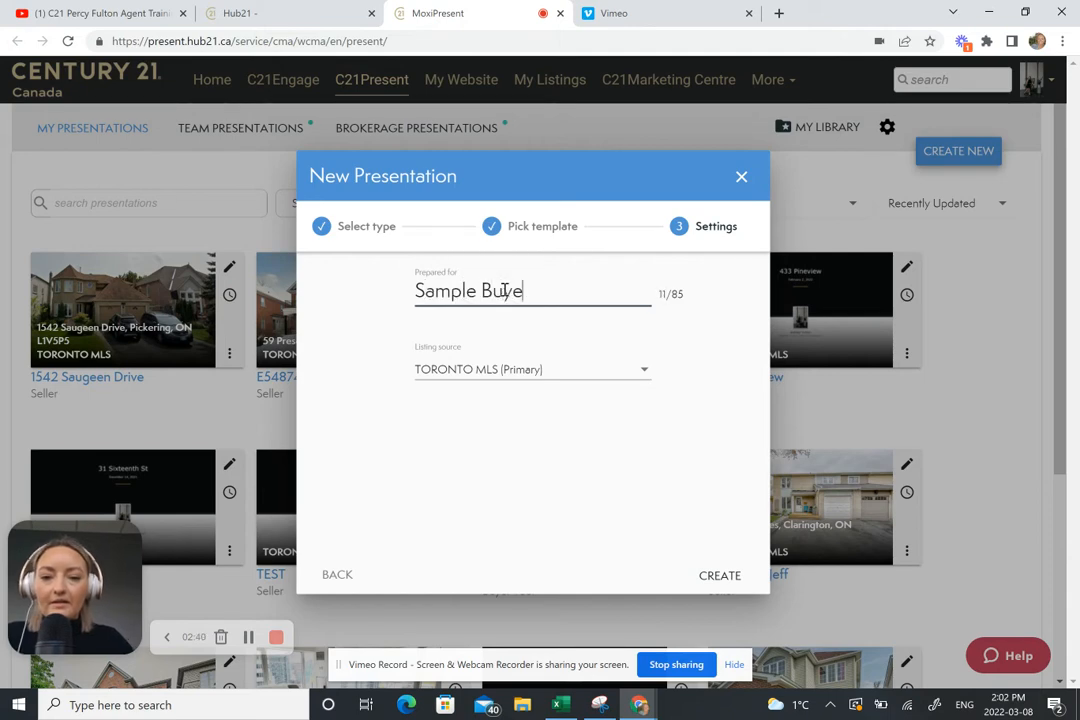
pyautogui.write('r CMA')
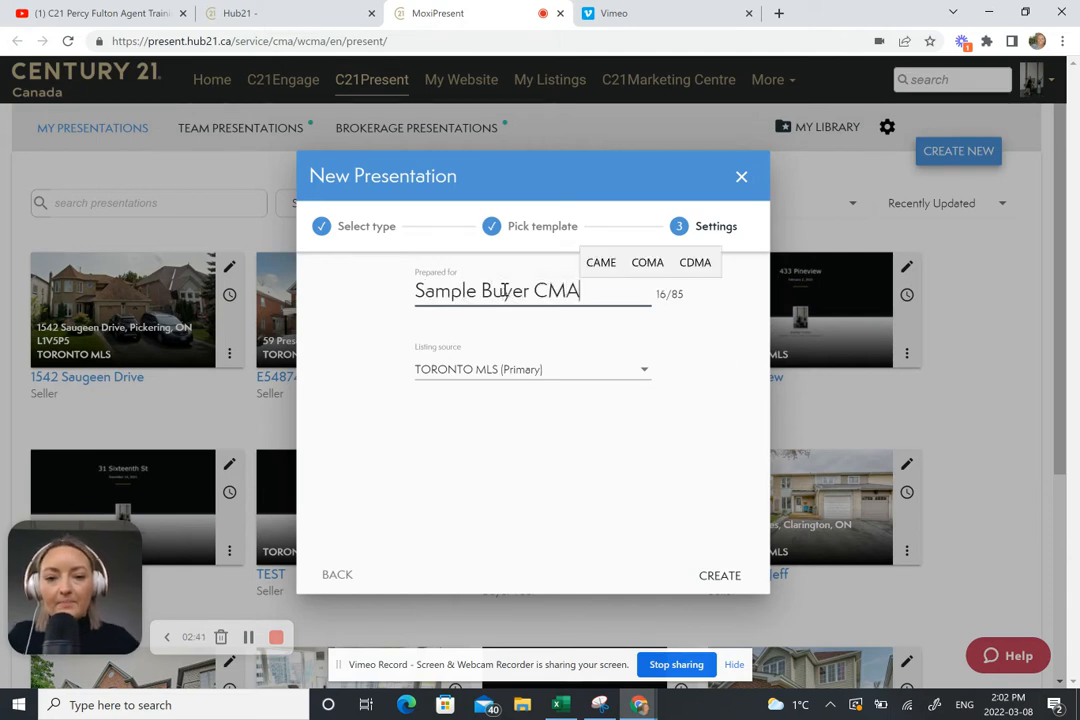
pyautogui.click(722, 578)
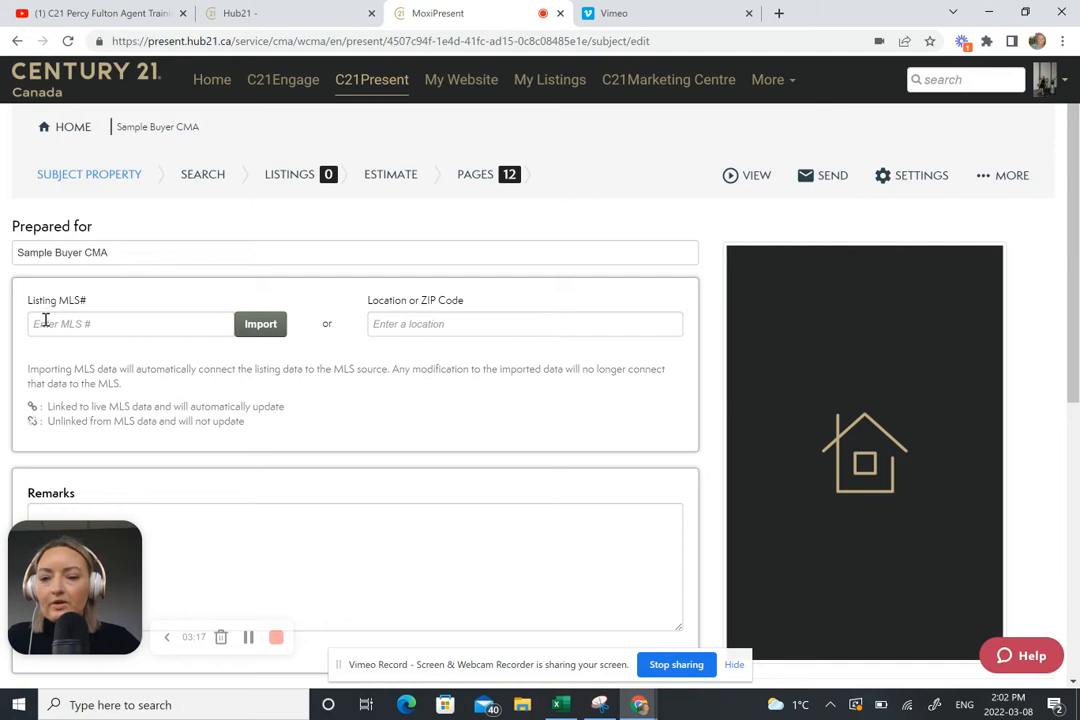
# Step: Enter MLS# E5211686 as the subject listing and import its property data
pyautogui.rightClick(45, 323)
pyautogui.click(70, 446)
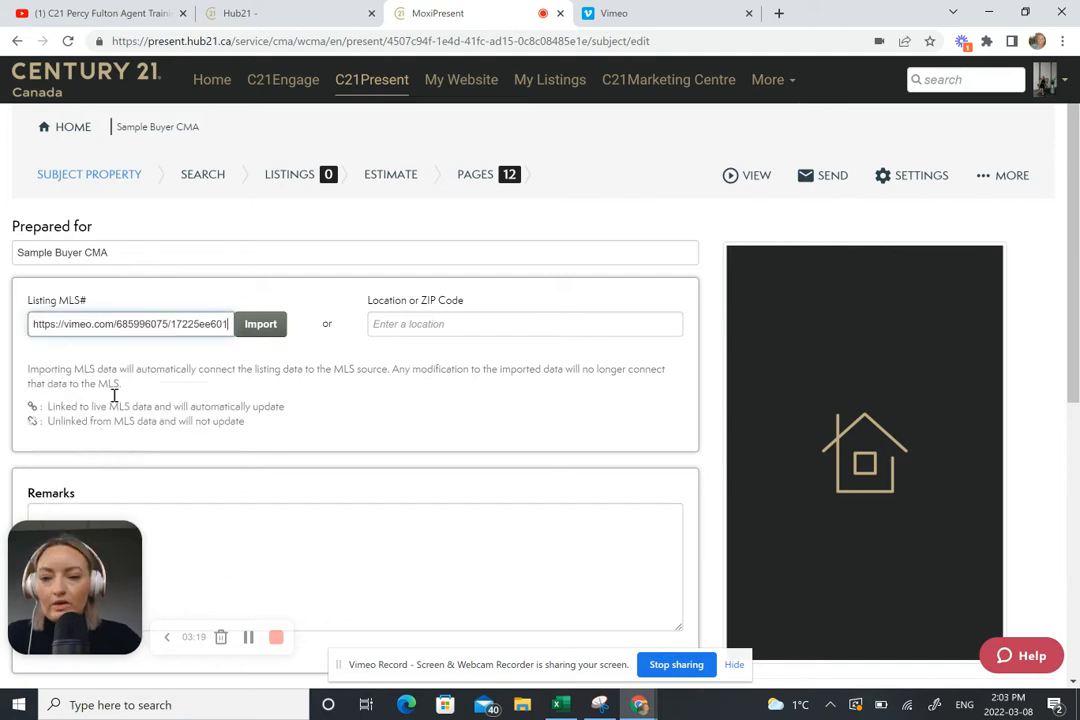
pyautogui.moveTo(35, 323); pyautogui.dragTo(398, 316)
pyautogui.press('BackSpace')
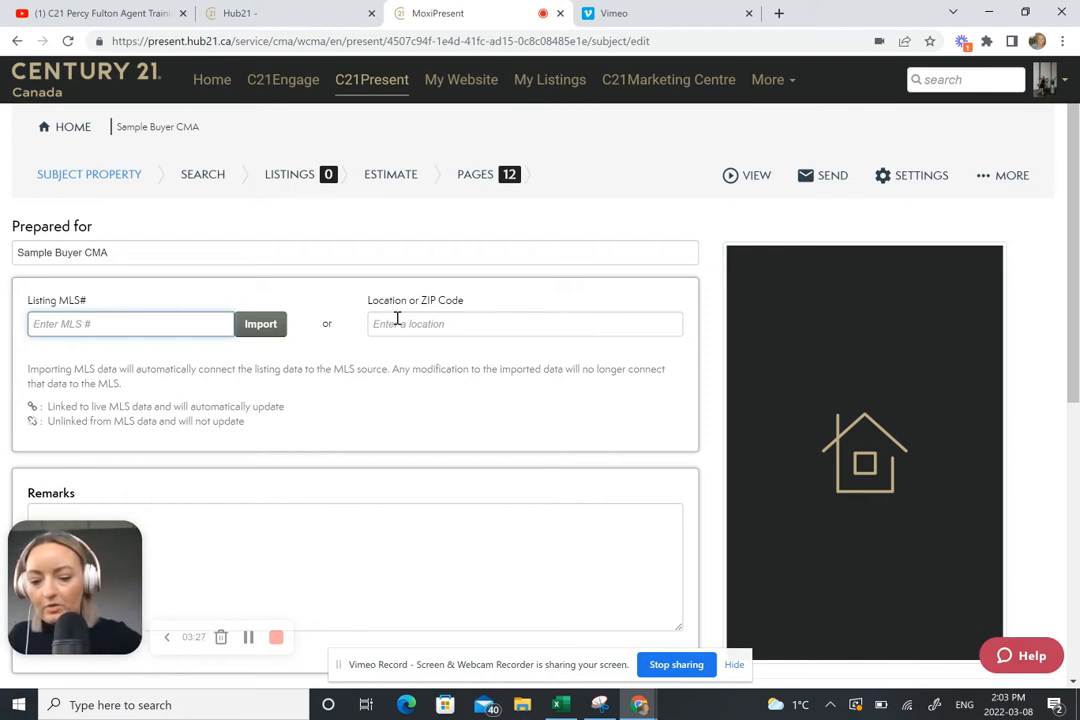
pyautogui.write('E5')
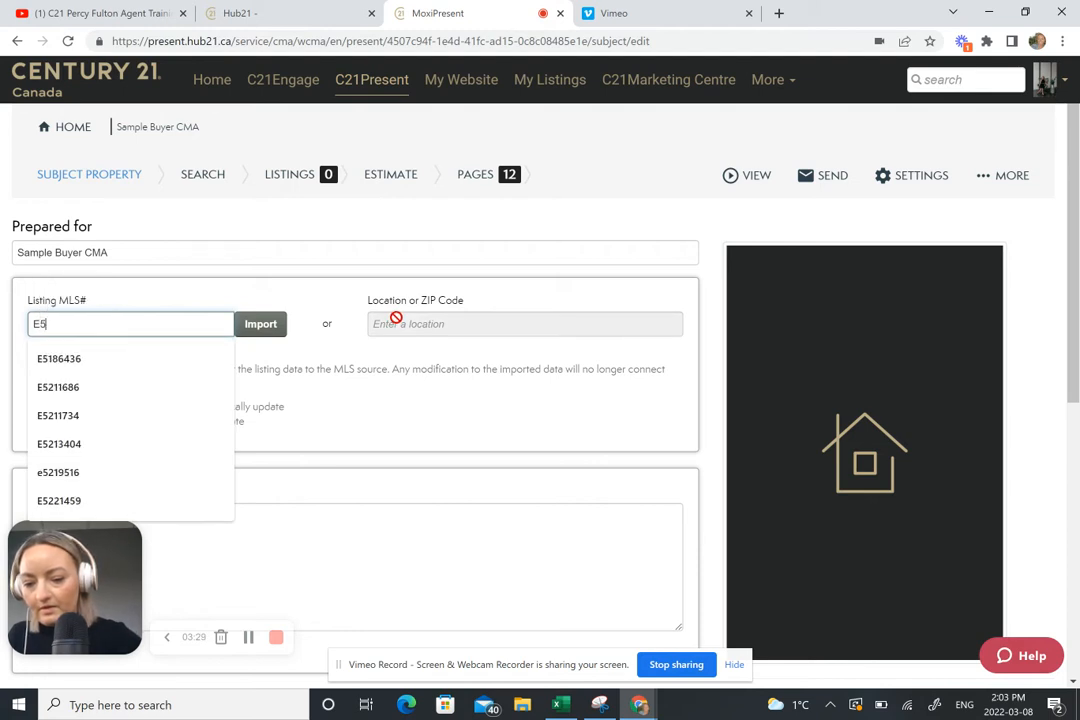
pyautogui.write('211')
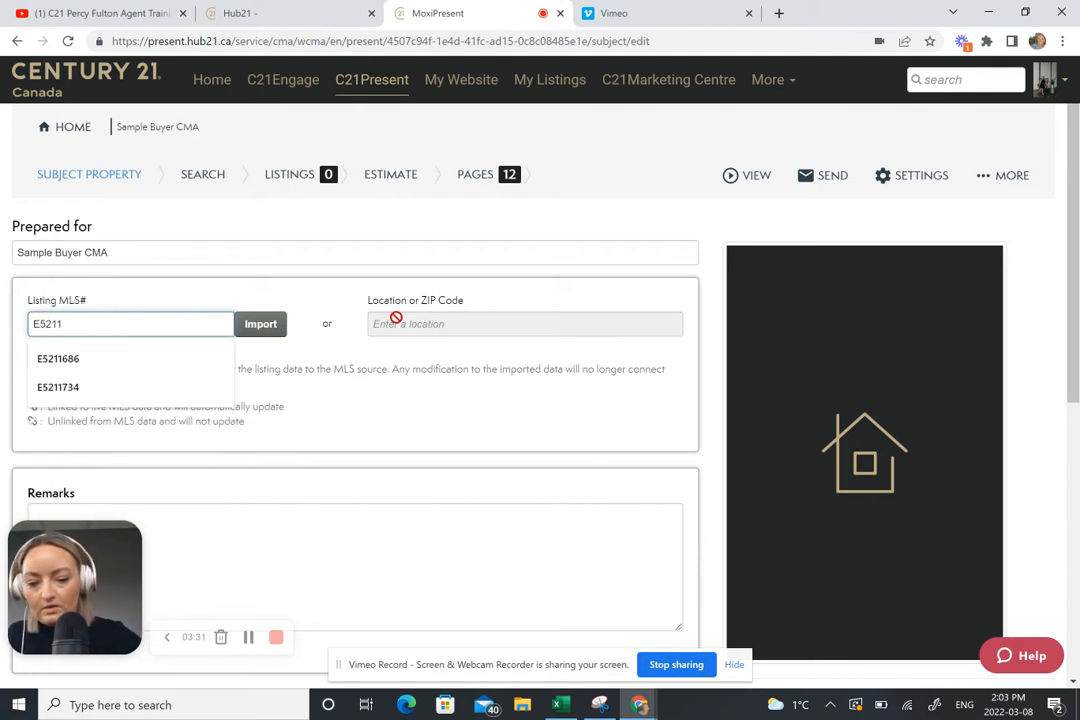
pyautogui.write('686')
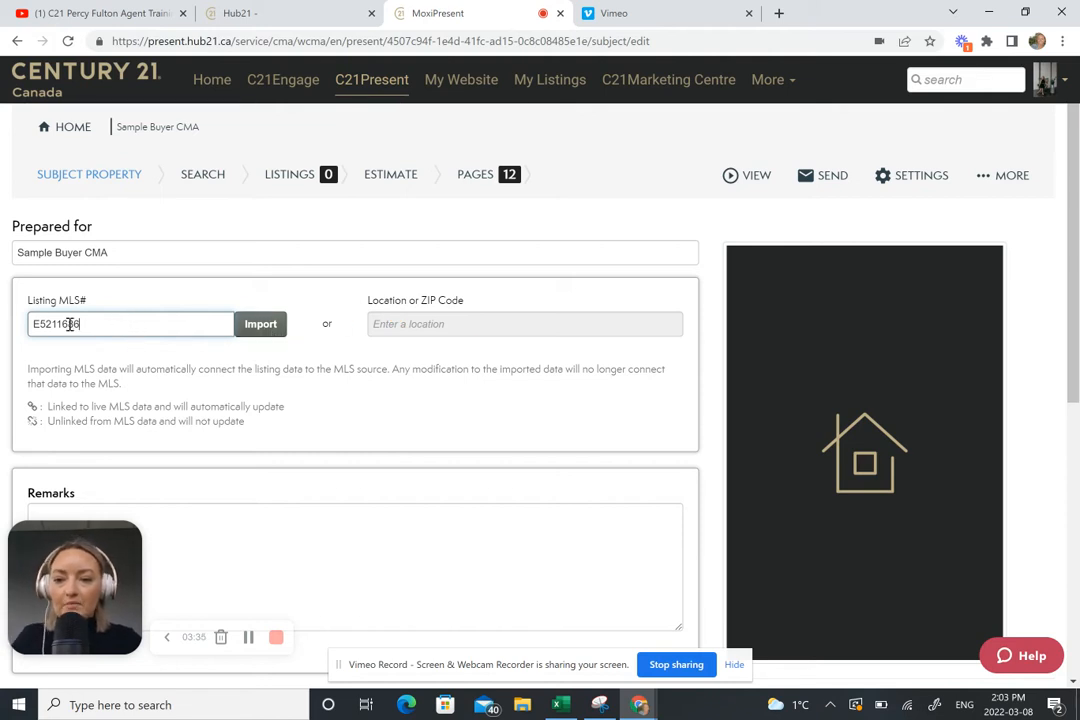
pyautogui.click(256, 327)
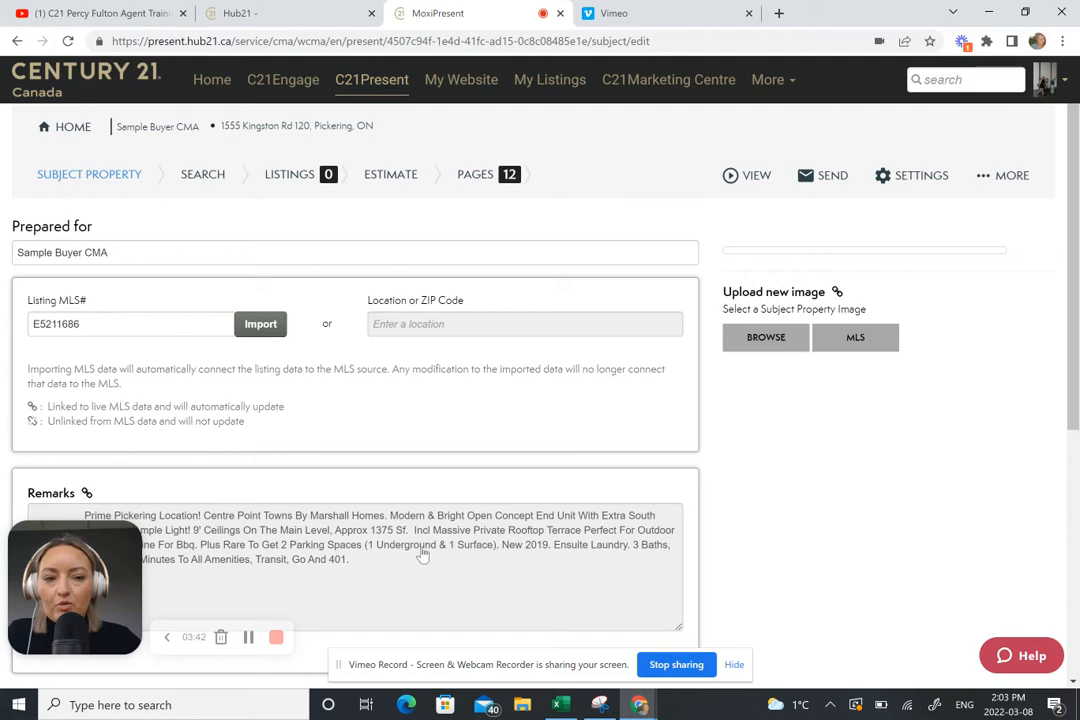
pyautogui.scroll(-5, 429, 458)
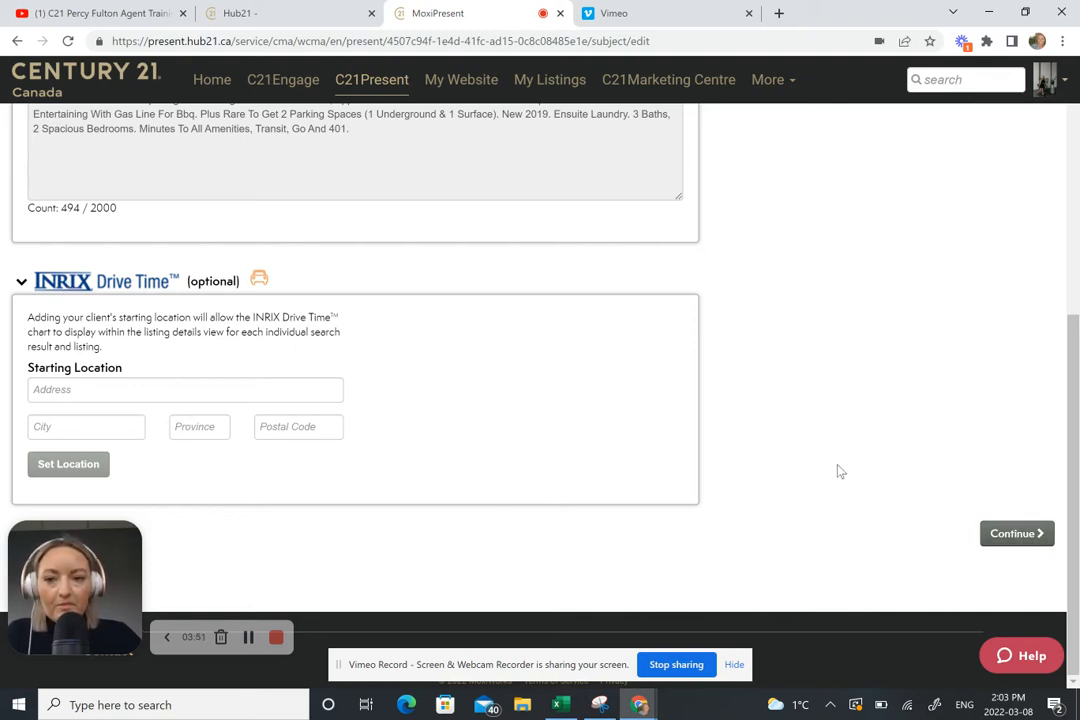
pyautogui.click(1019, 536)
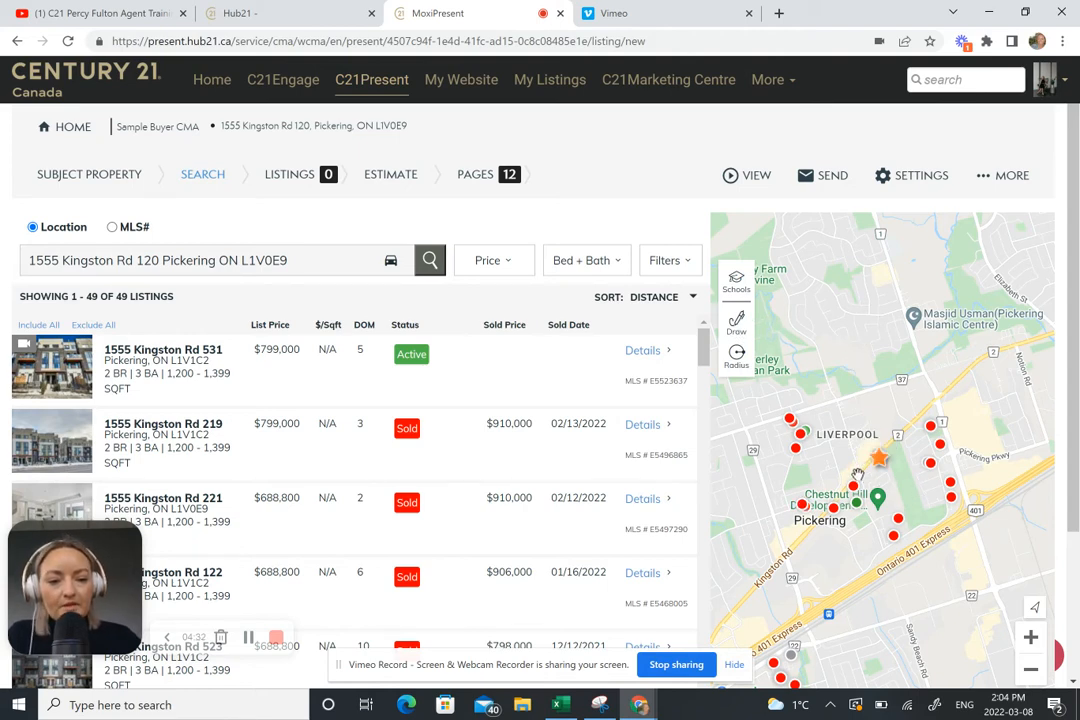
# Step: Multi-Draw a four-corner polygon around the subject property, narrowing results to 19 listings
pyautogui.click(737, 322)
pyautogui.click(798, 340)
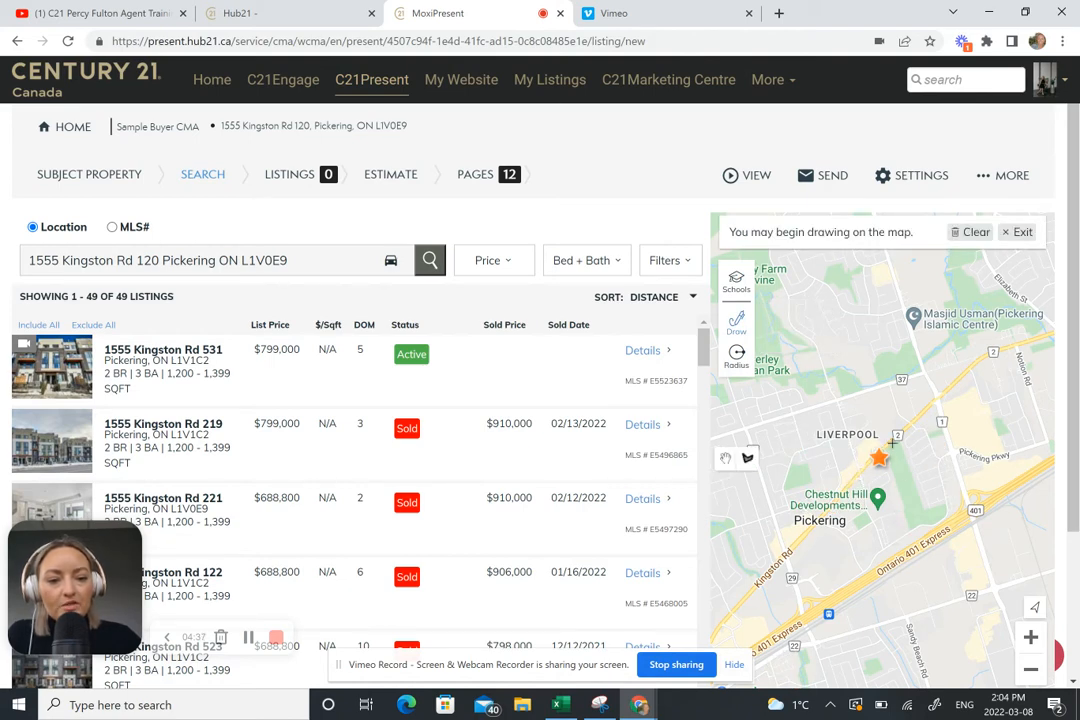
pyautogui.click(858, 474)
pyautogui.click(935, 406)
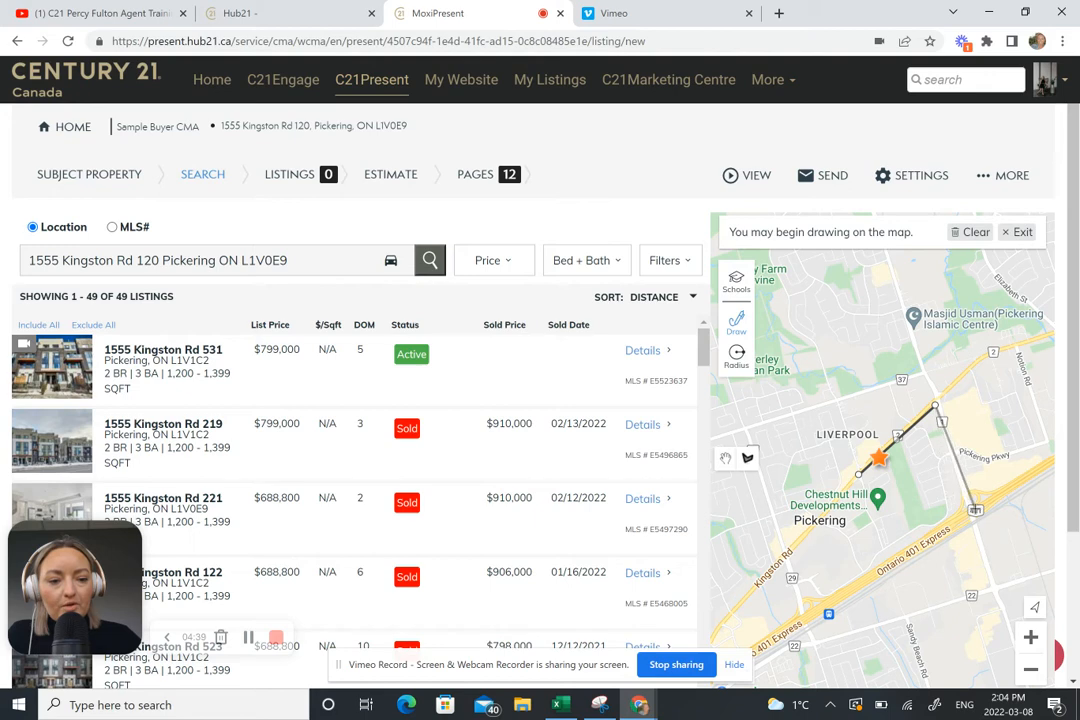
pyautogui.click(975, 510)
pyautogui.click(888, 560)
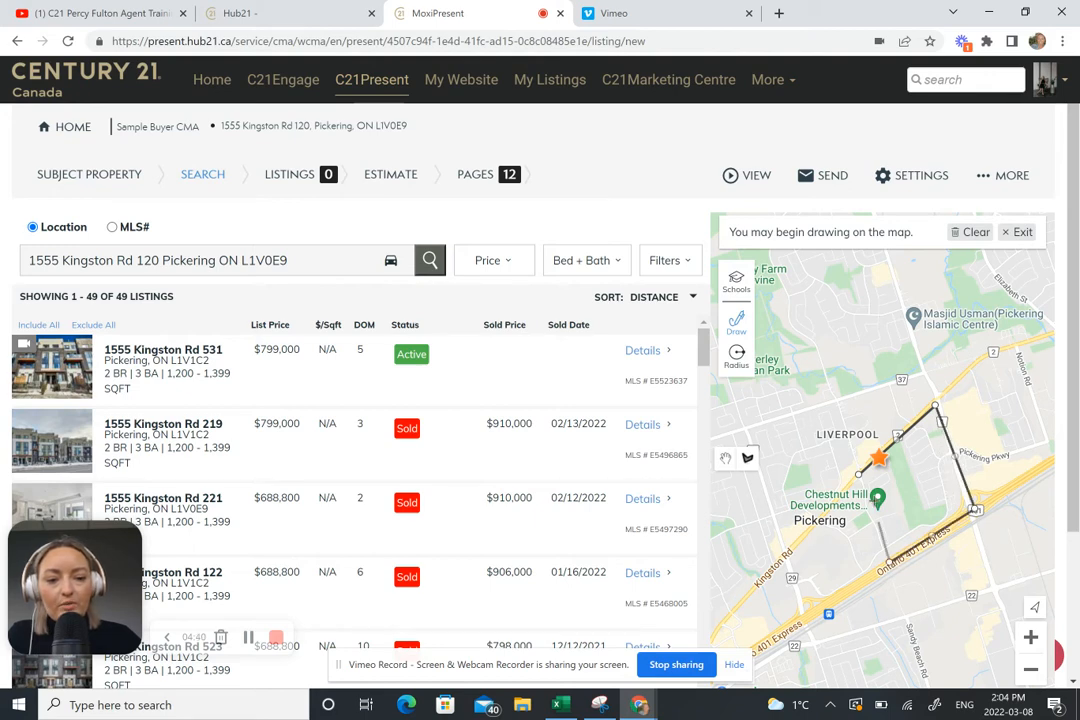
pyautogui.click(858, 478)
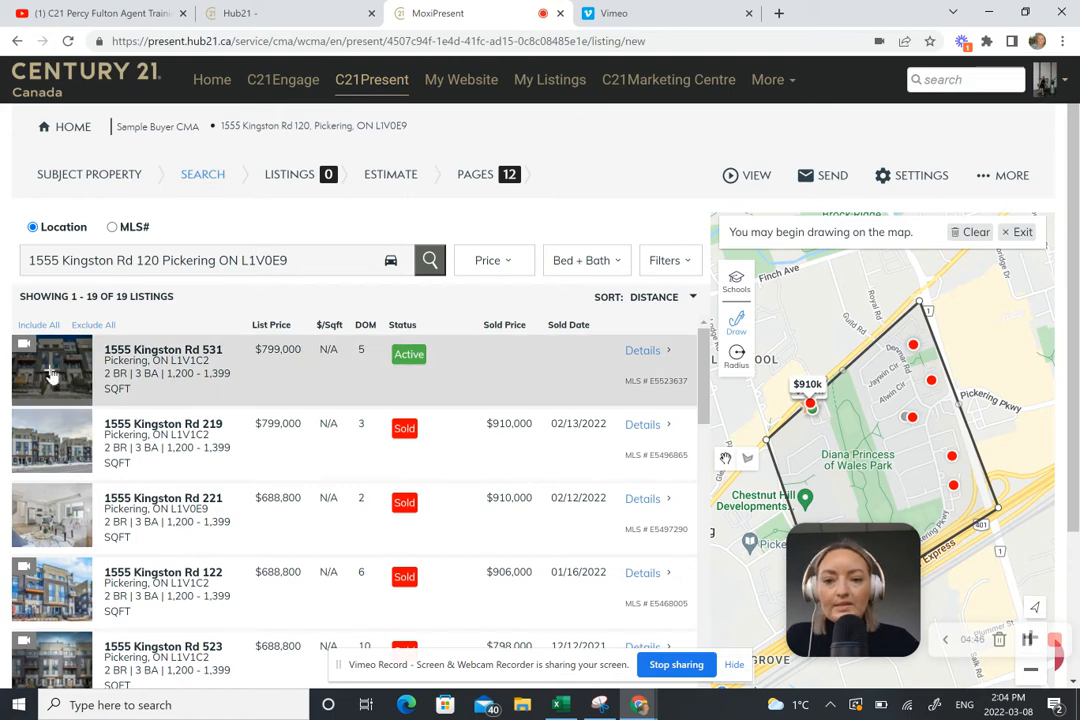
pyautogui.click(50, 373)
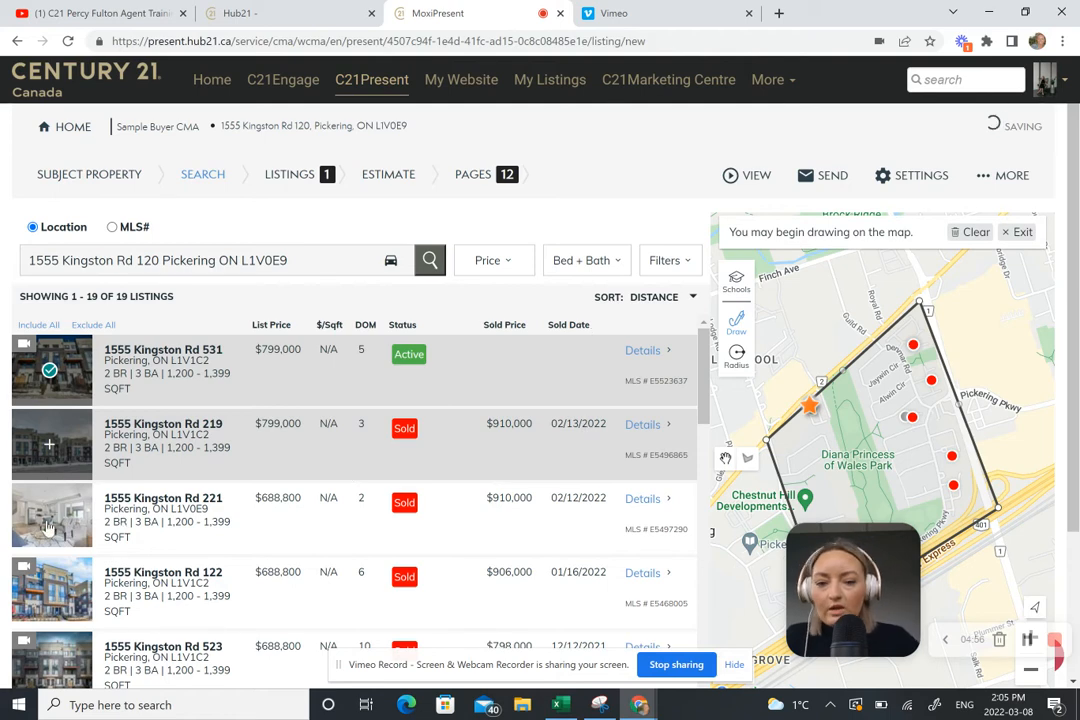
pyautogui.click(48, 445)
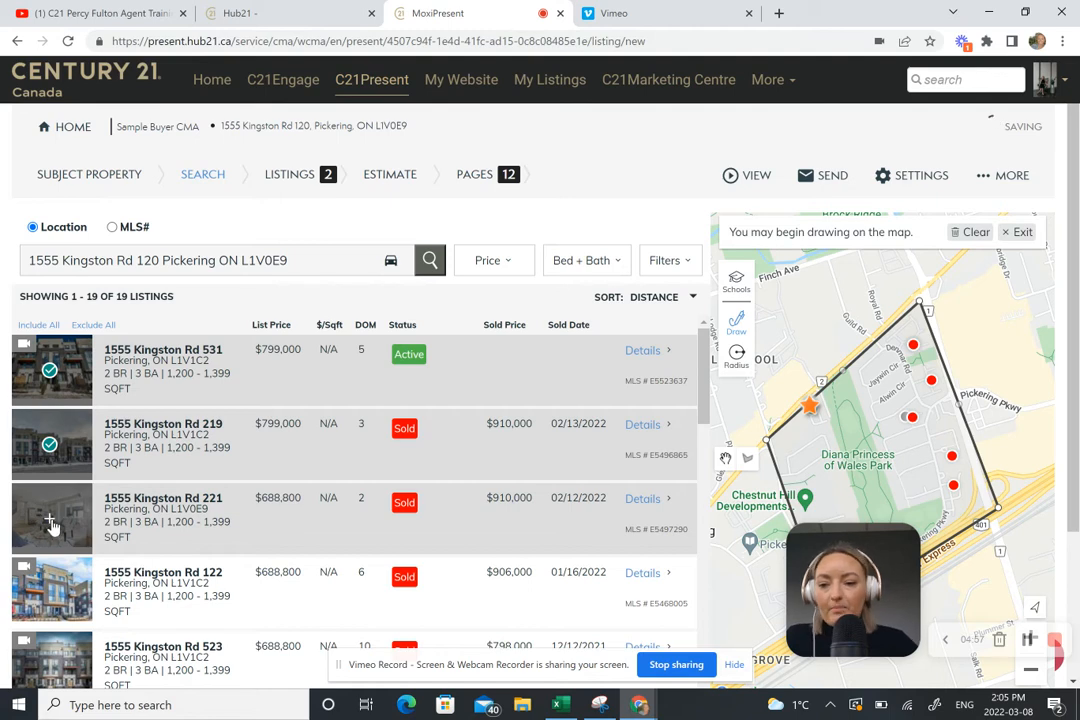
pyautogui.click(50, 520)
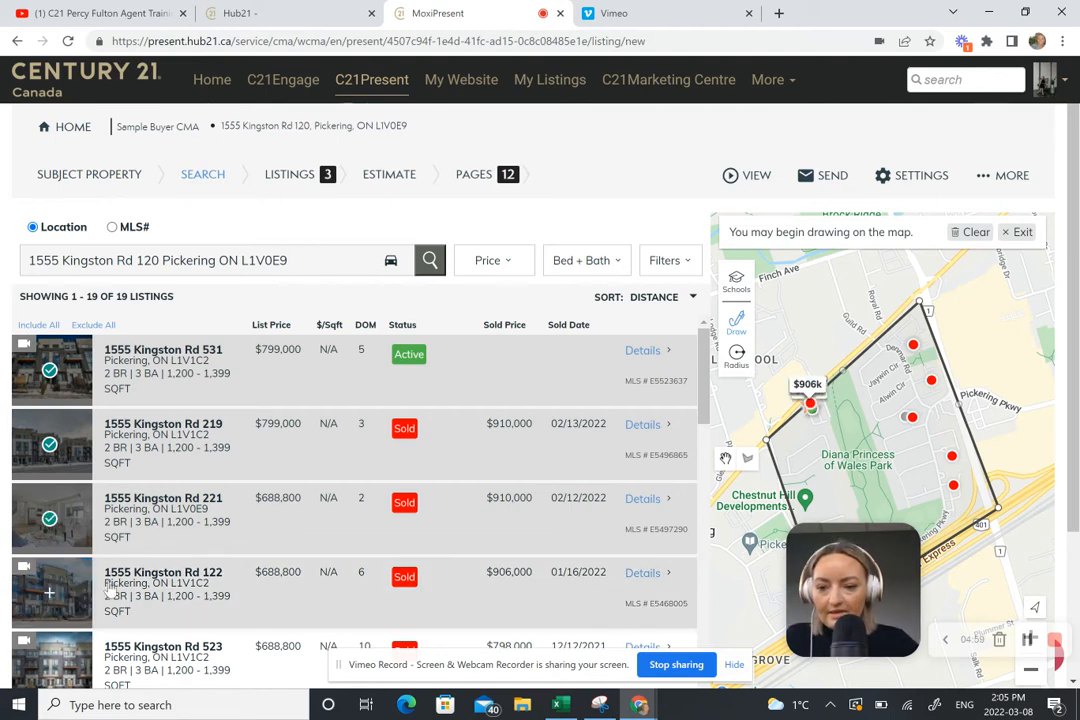
pyautogui.click(50, 592)
pyautogui.scroll(-3, 77, 511)
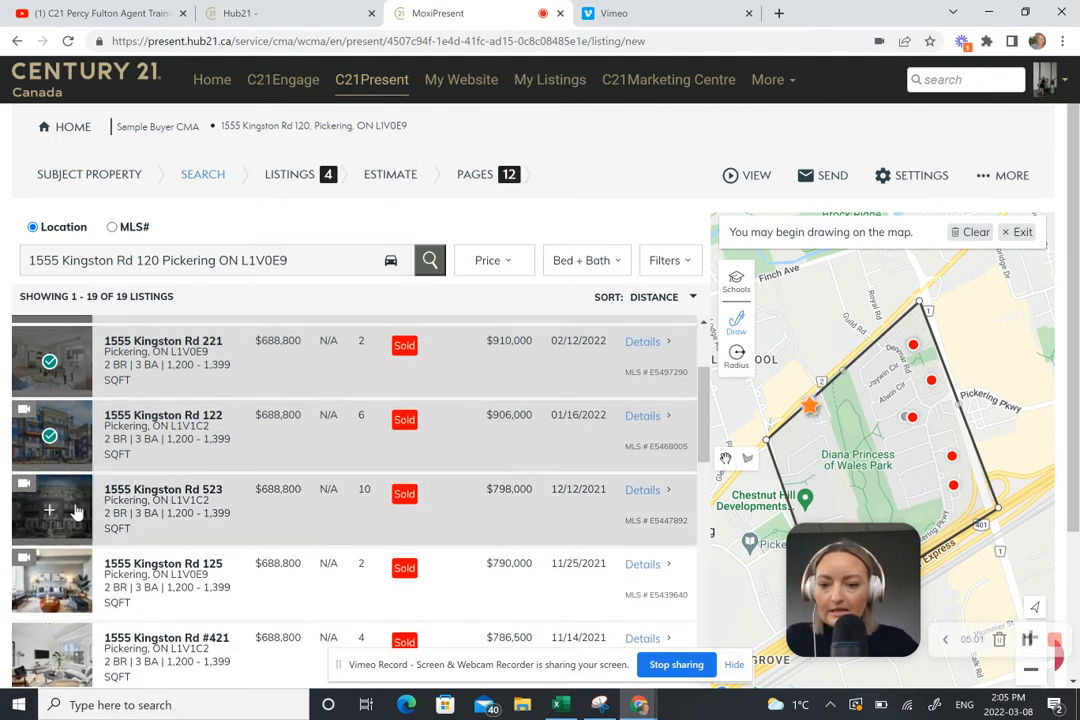
pyautogui.click(50, 515)
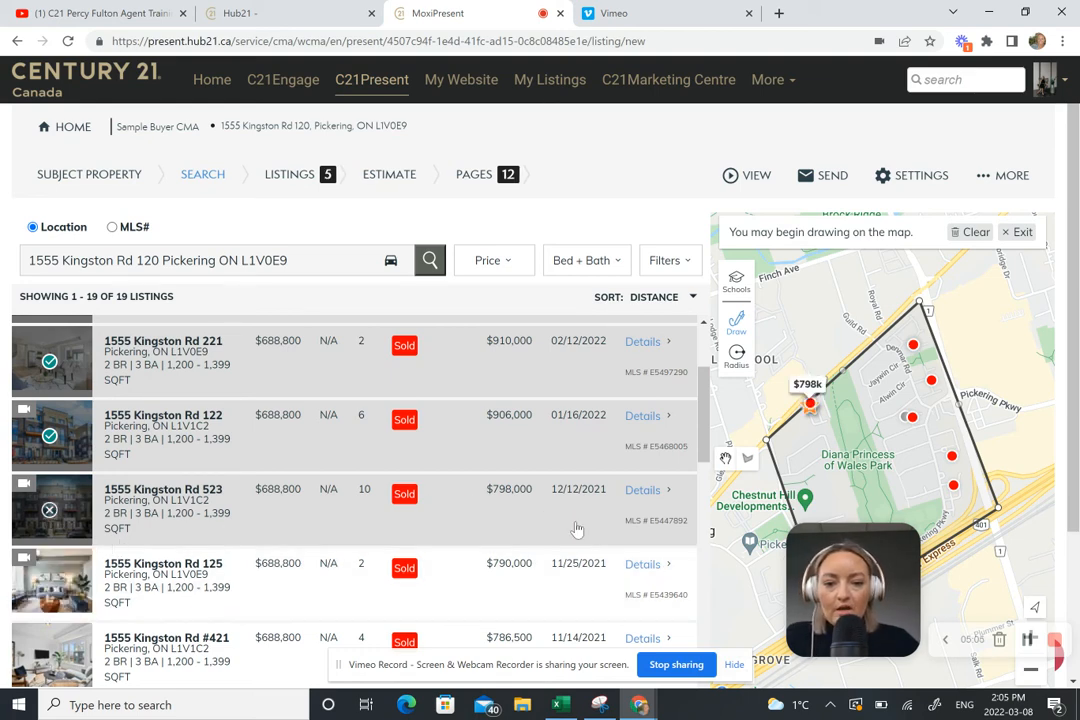
pyautogui.scroll(2, 538, 505)
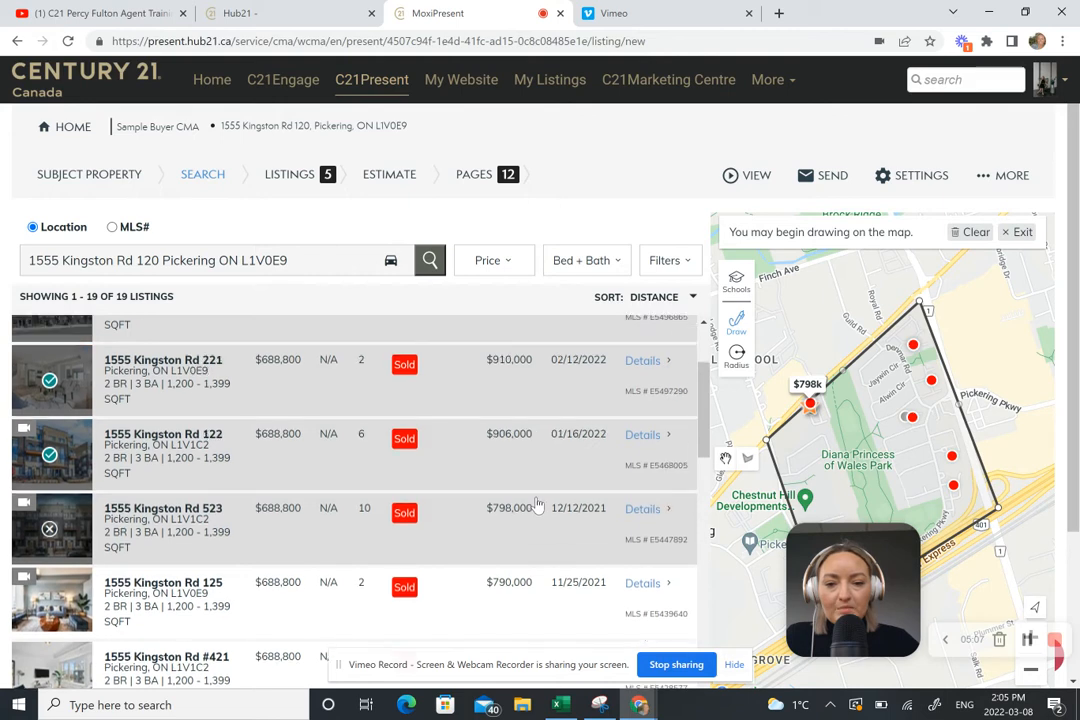
pyautogui.scroll(1, 538, 503)
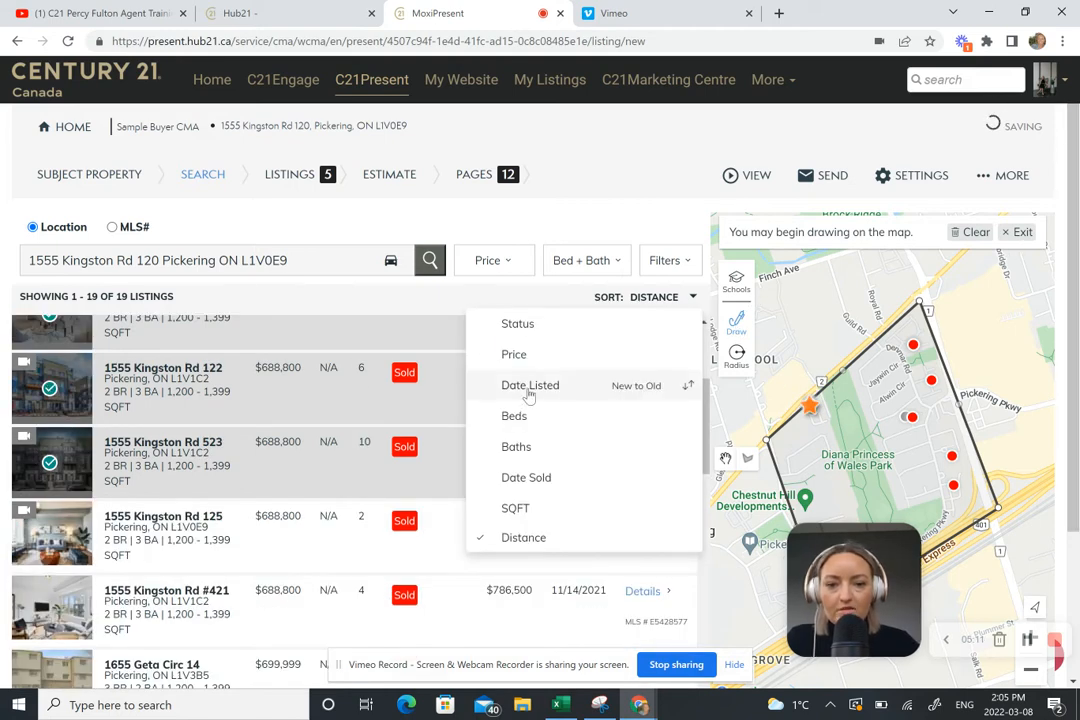
# Step: Sort the 19 drawn-area listings by Date Listed, review them, and continue to Display Order
pyautogui.click(543, 390)
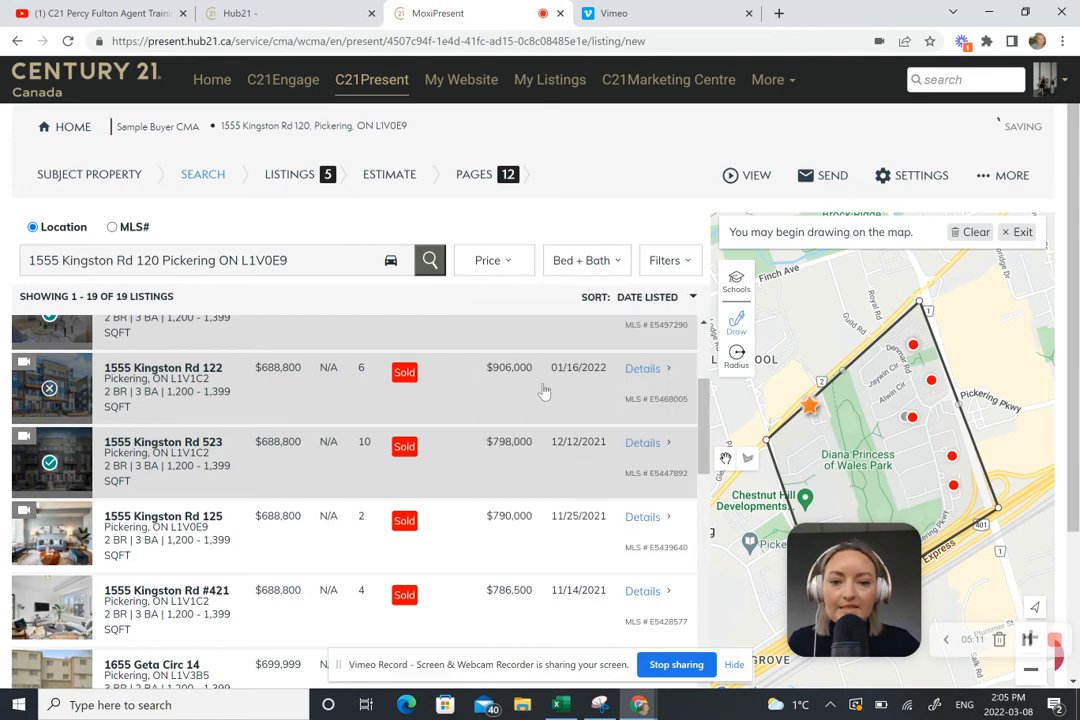
pyautogui.click(543, 390)
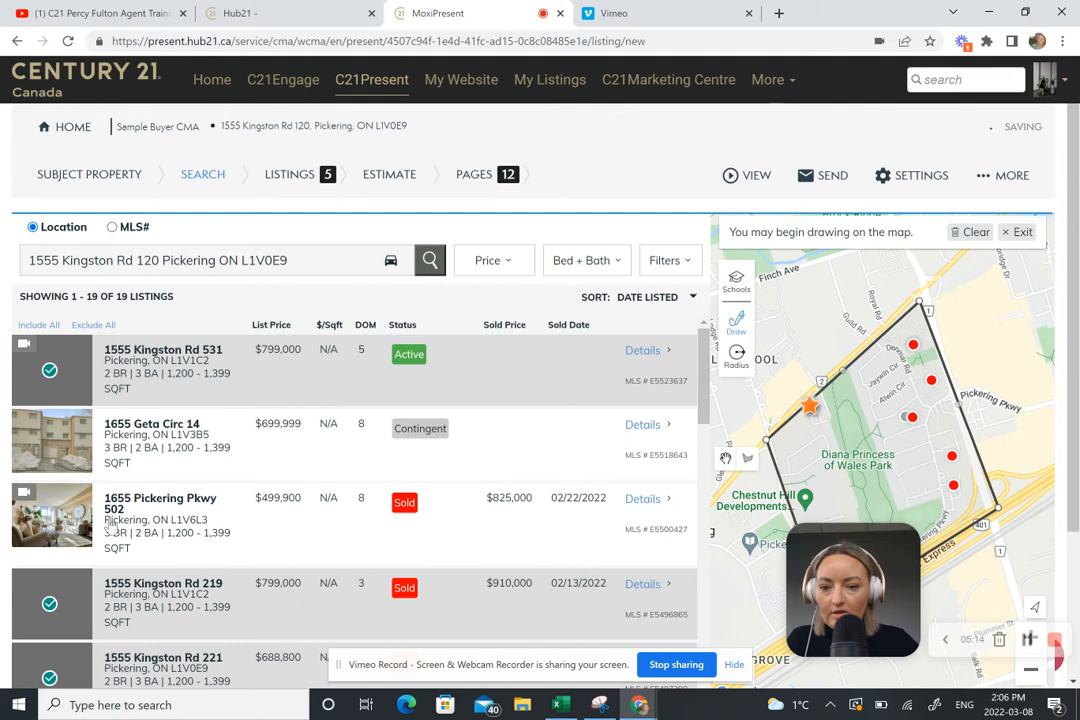
pyautogui.scroll(-1, 66, 460)
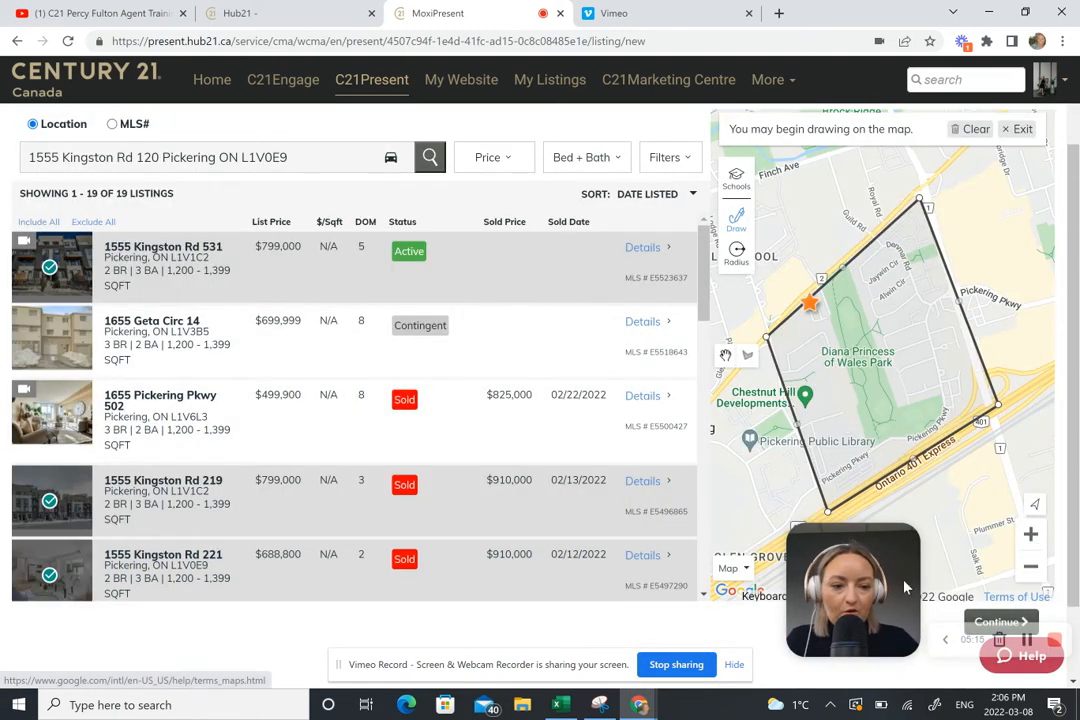
pyautogui.moveTo(906, 578); pyautogui.dragTo(43, 571)
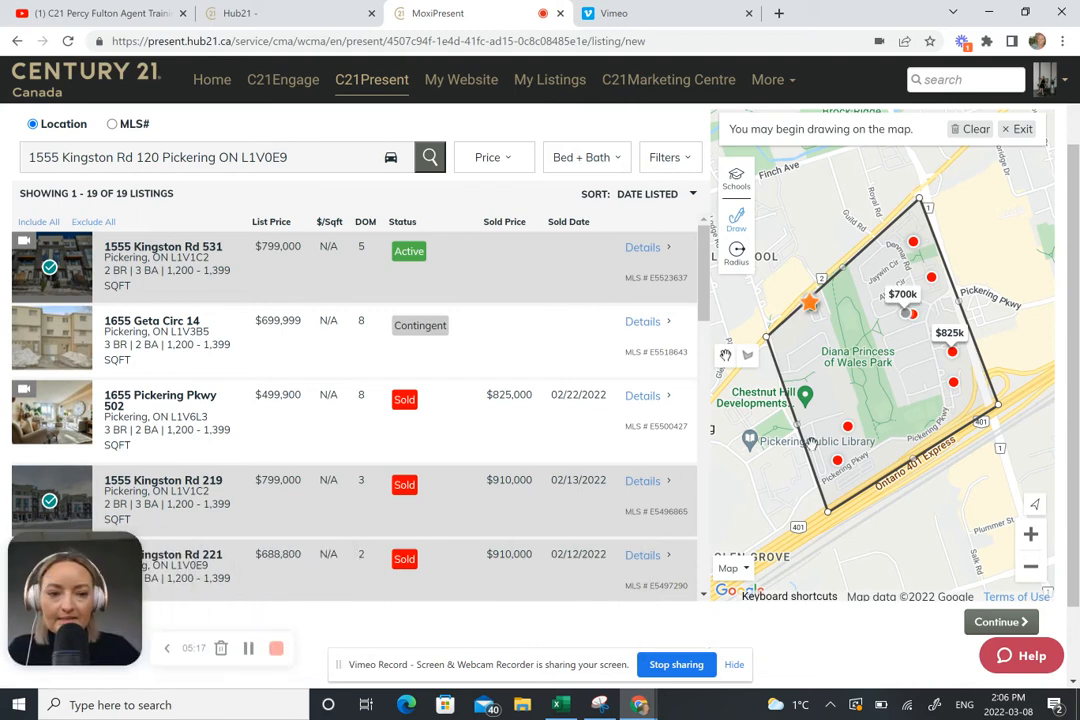
pyautogui.click(997, 622)
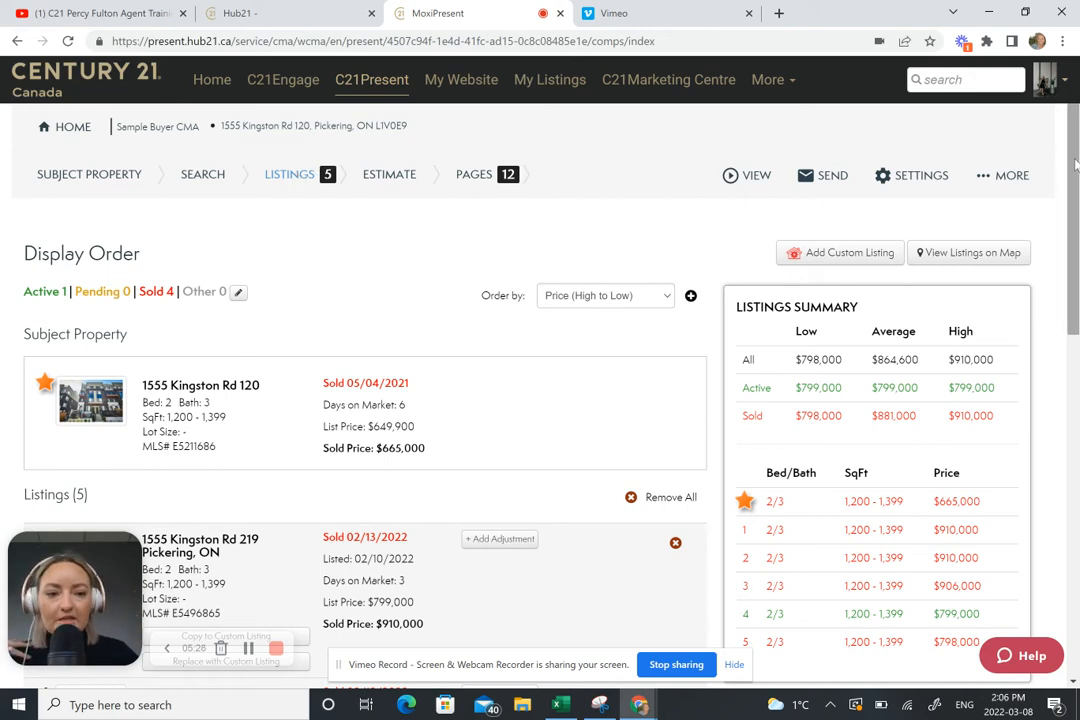
# Step: Look over the five comparables' display order and summary, then continue to Estimate
pyautogui.moveTo(1077, 156); pyautogui.dragTo(1073, 327)
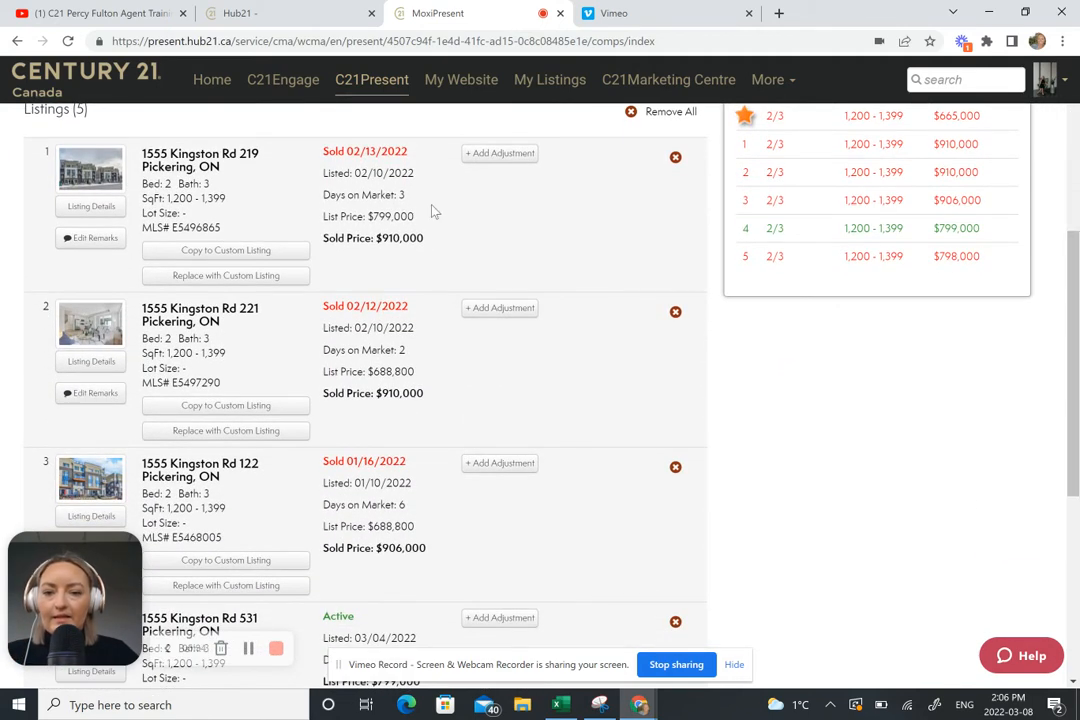
pyautogui.moveTo(1075, 280); pyautogui.dragTo(1075, 205)
pyautogui.scroll(2, 907, 316)
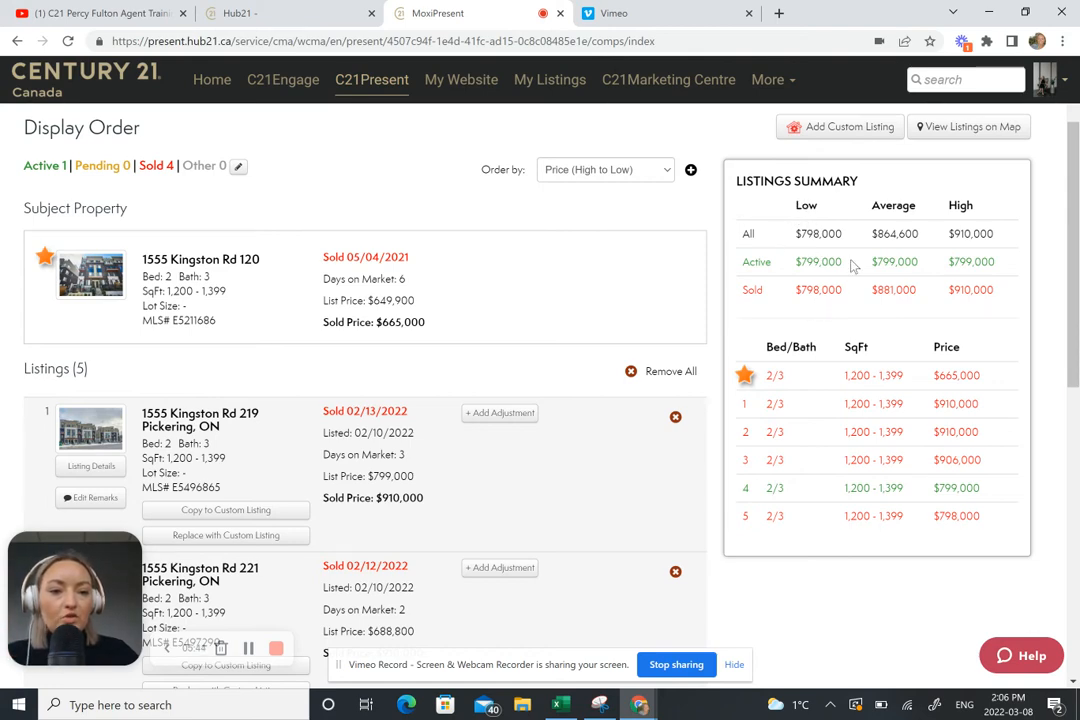
pyautogui.scroll(-2, 892, 230)
pyautogui.scroll(1, 892, 240)
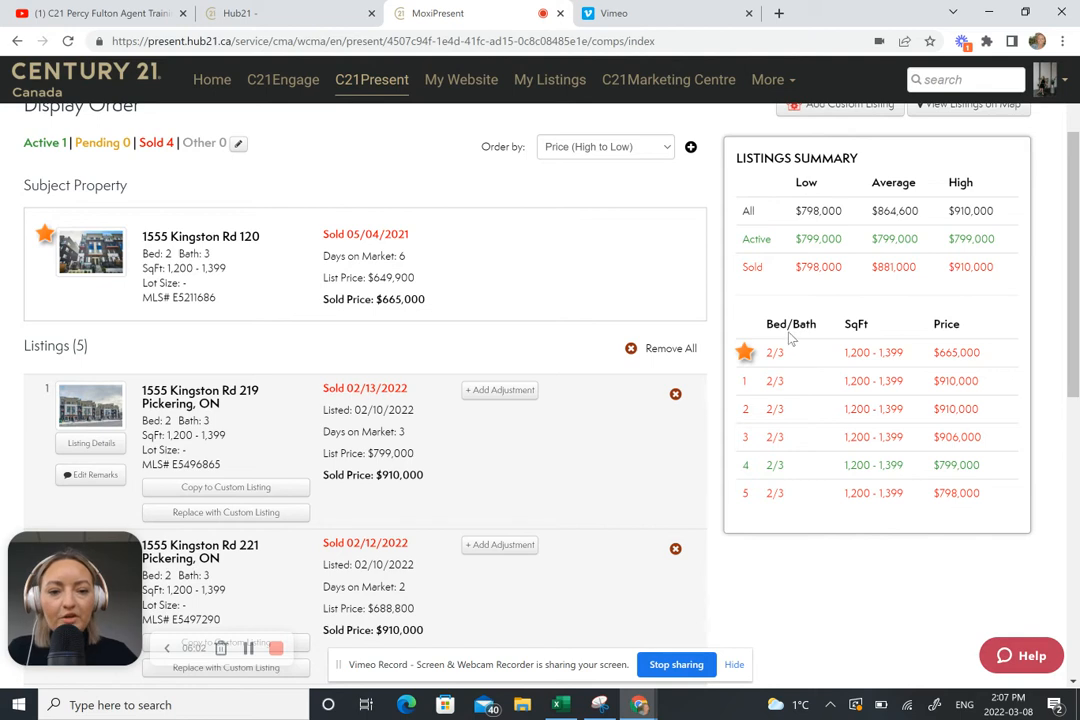
pyautogui.scroll(1, 772, 460)
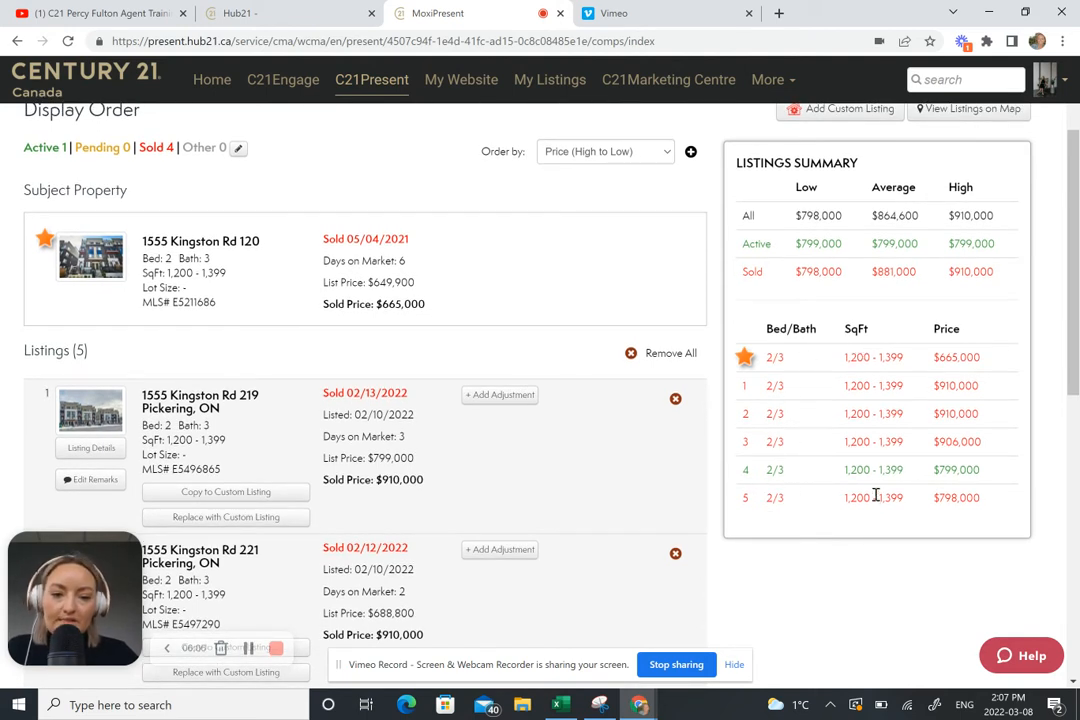
pyautogui.scroll(-1, 893, 372)
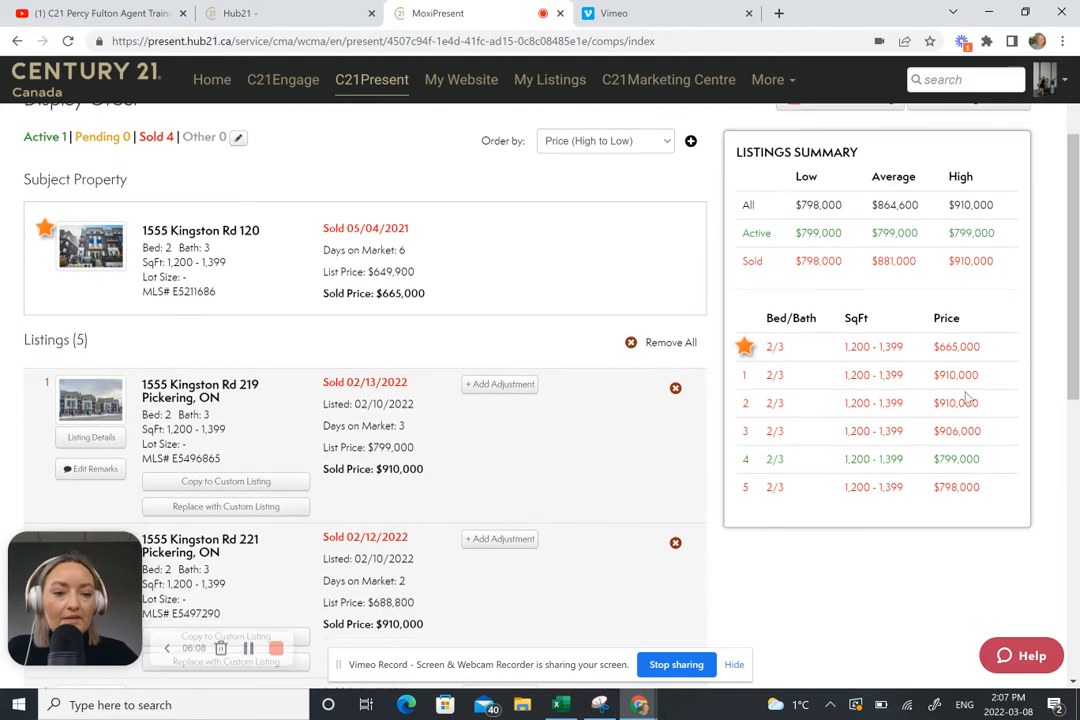
pyautogui.scroll(-1, 901, 583)
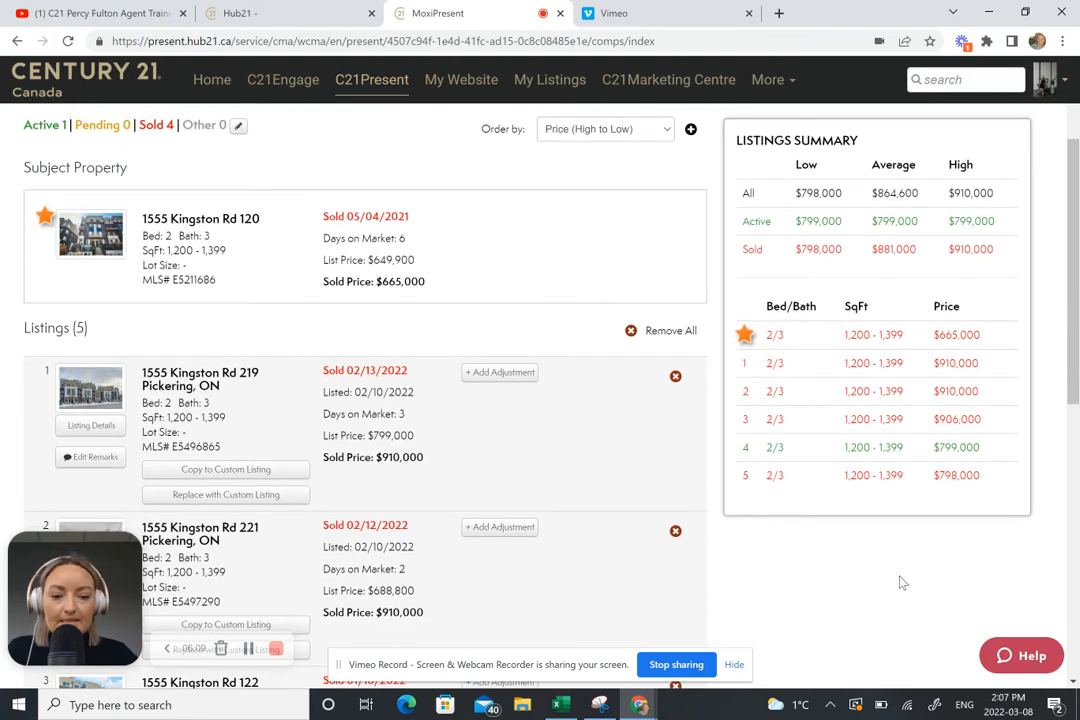
pyautogui.scroll(-6, 901, 583)
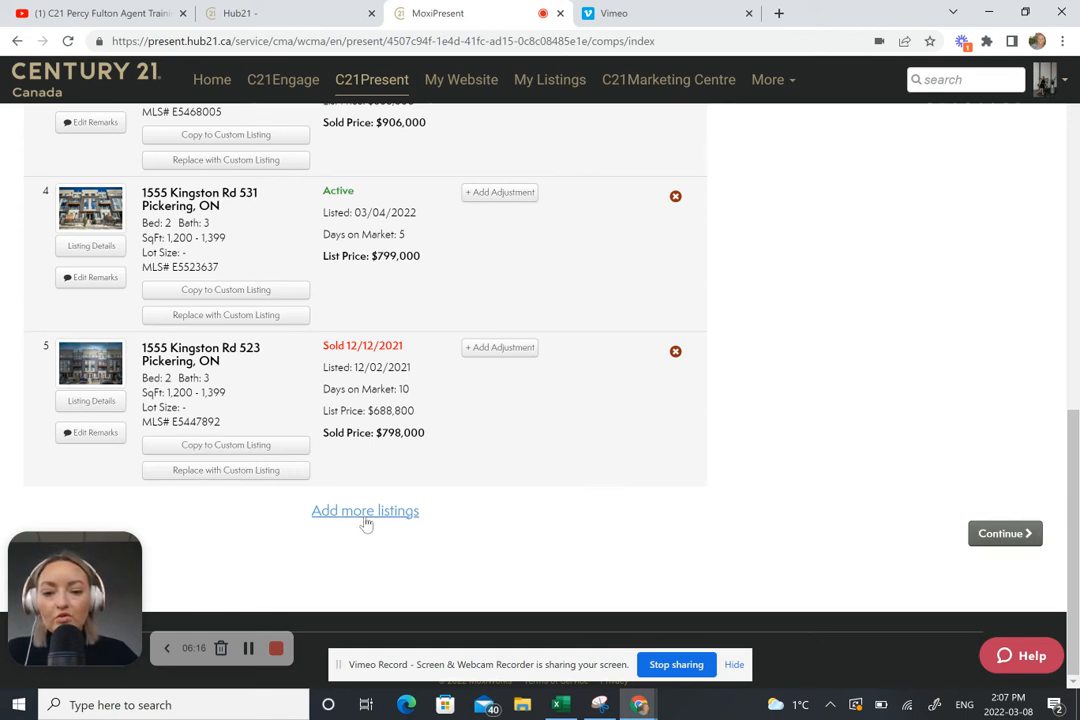
pyautogui.click(1006, 531)
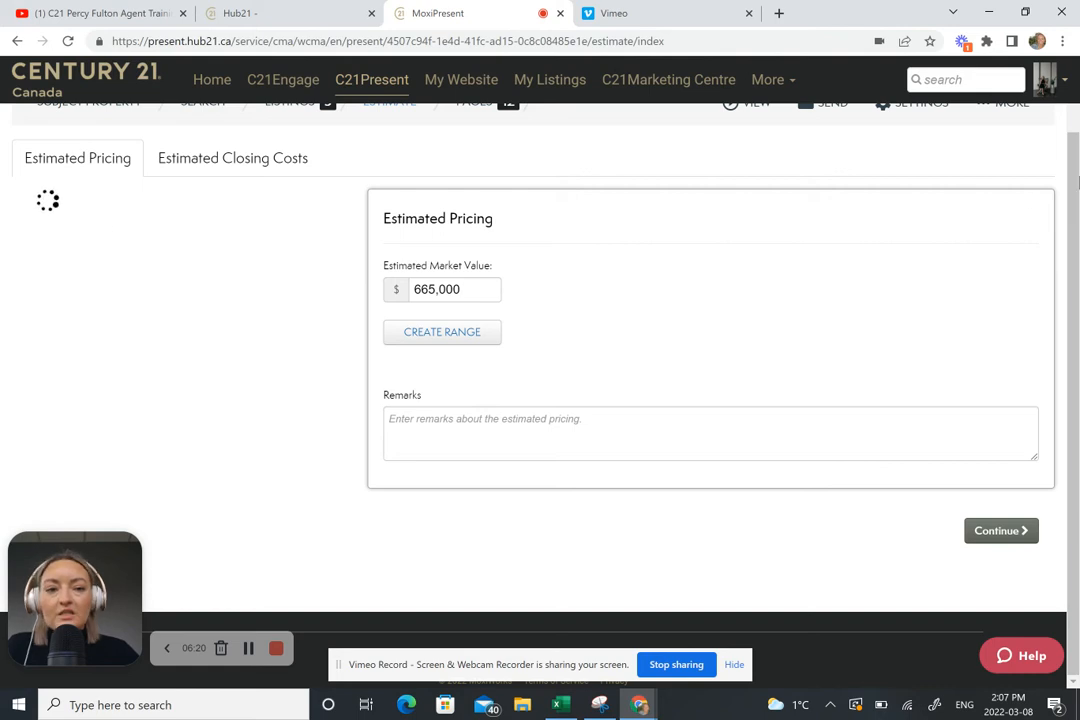
# Step: Scroll the Estimate page to review the $881,000 sold average and $665,000 estimate
pyautogui.scroll(1, 198, 247)
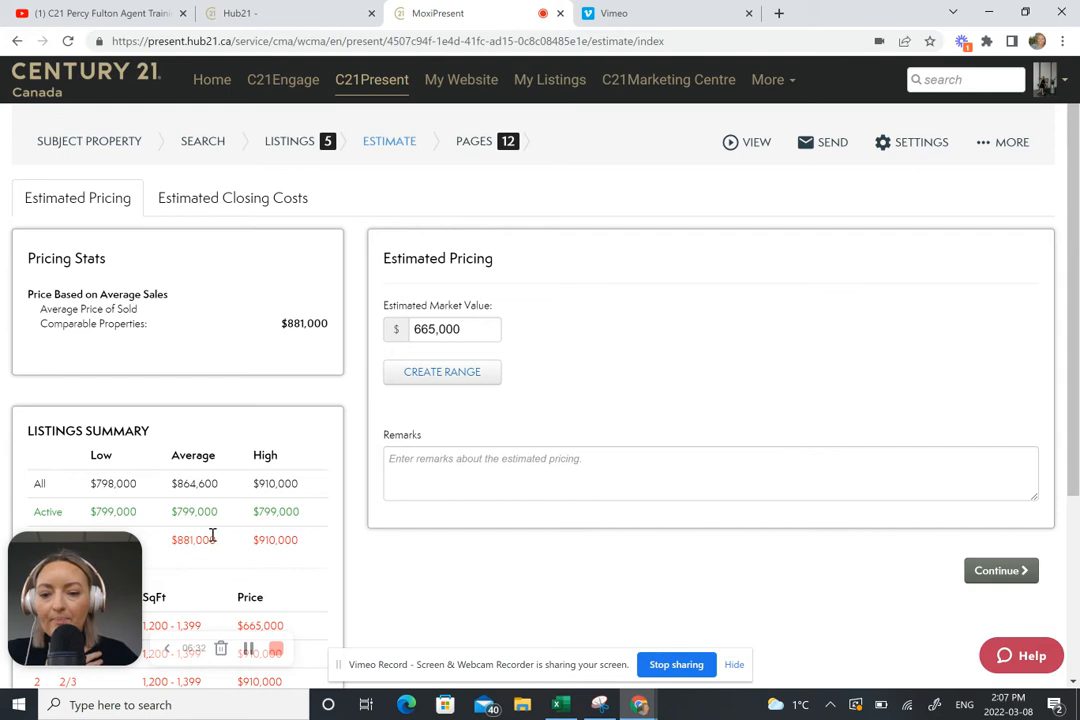
pyautogui.scroll(-1, 212, 537)
pyautogui.scroll(2, 300, 470)
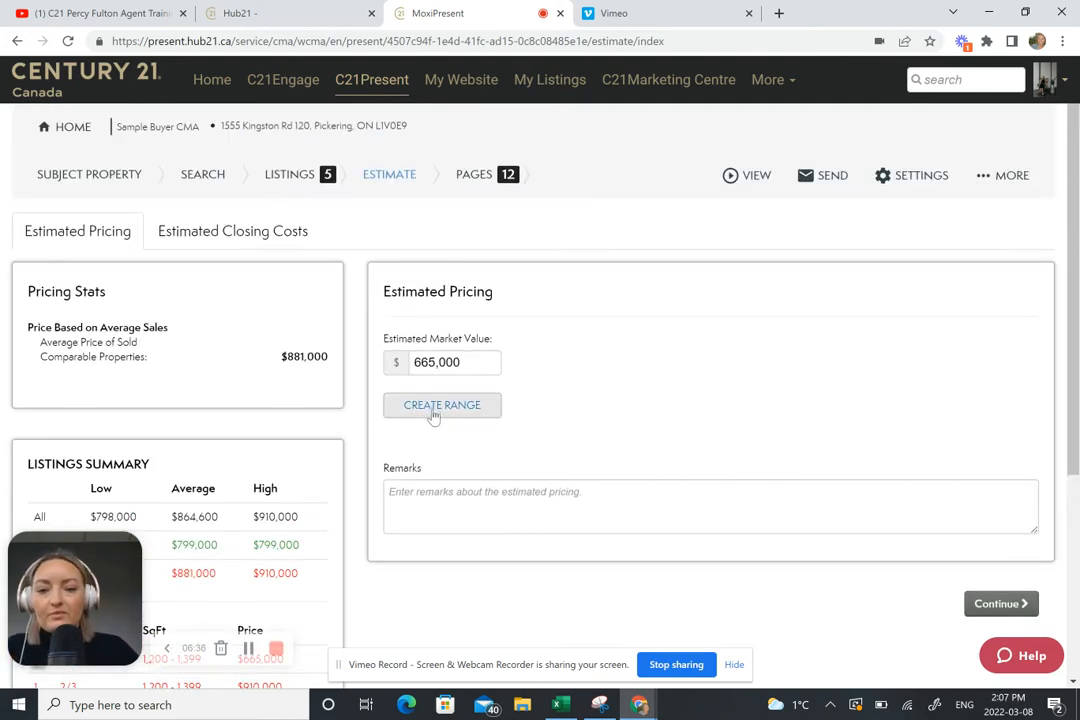
# Step: Replace the single $665,000 estimate with a market value range of $800,000 to $950,000
pyautogui.click(436, 412)
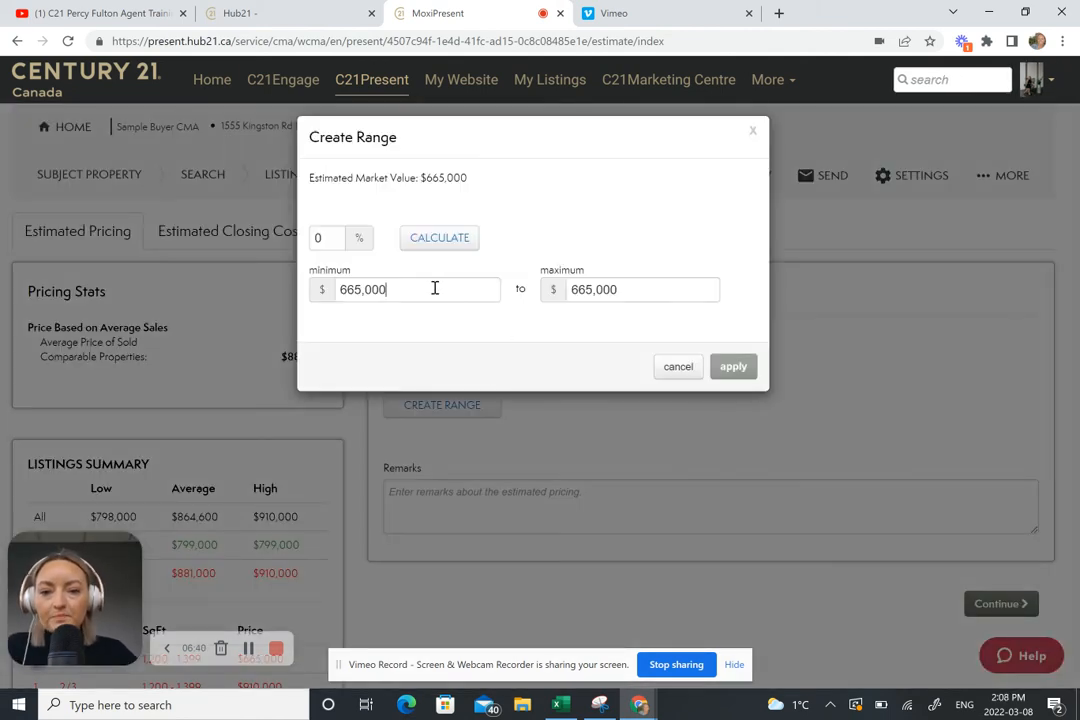
pyautogui.moveTo(434, 288); pyautogui.dragTo(278, 290)
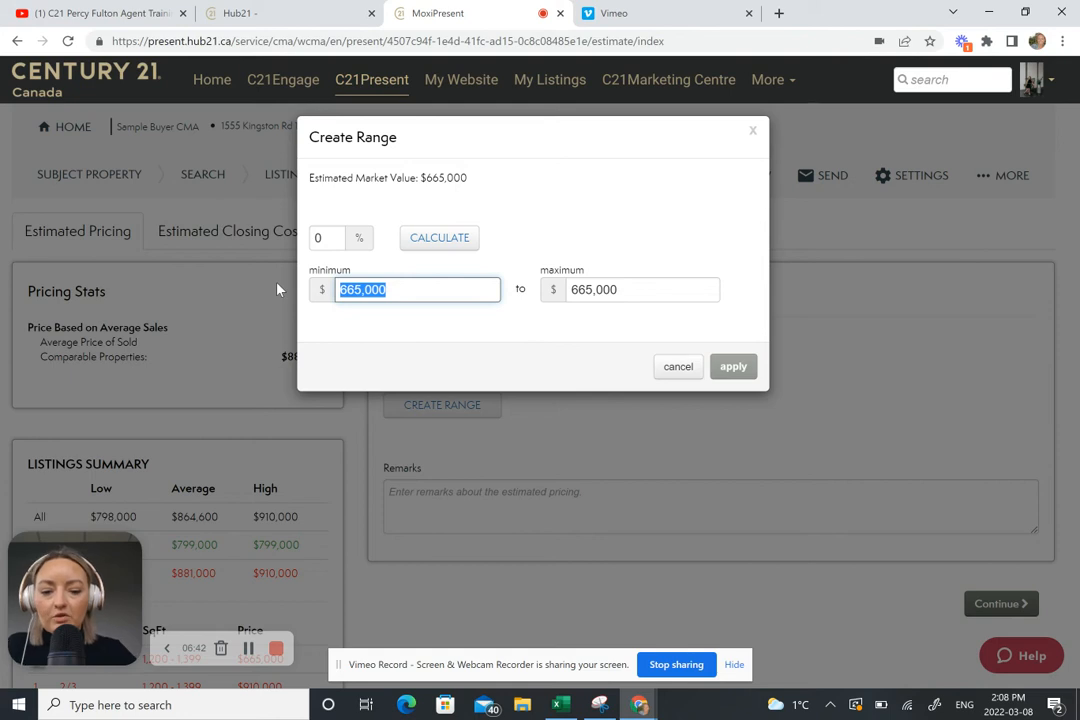
pyautogui.write('800,000')
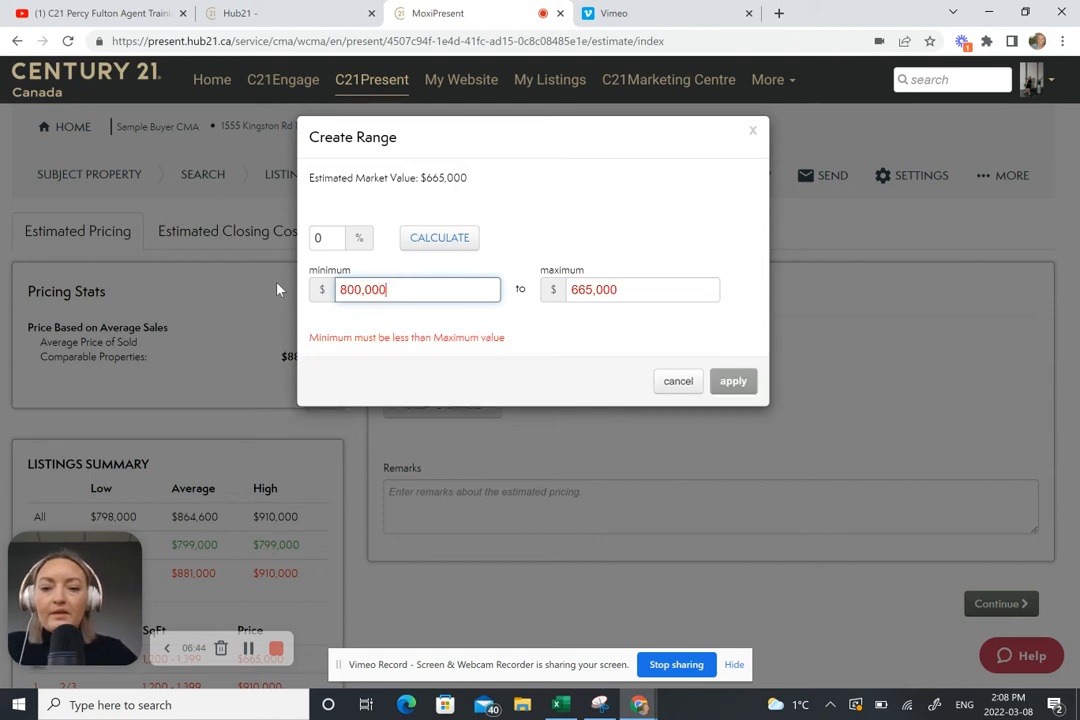
pyautogui.moveTo(629, 292); pyautogui.dragTo(532, 262)
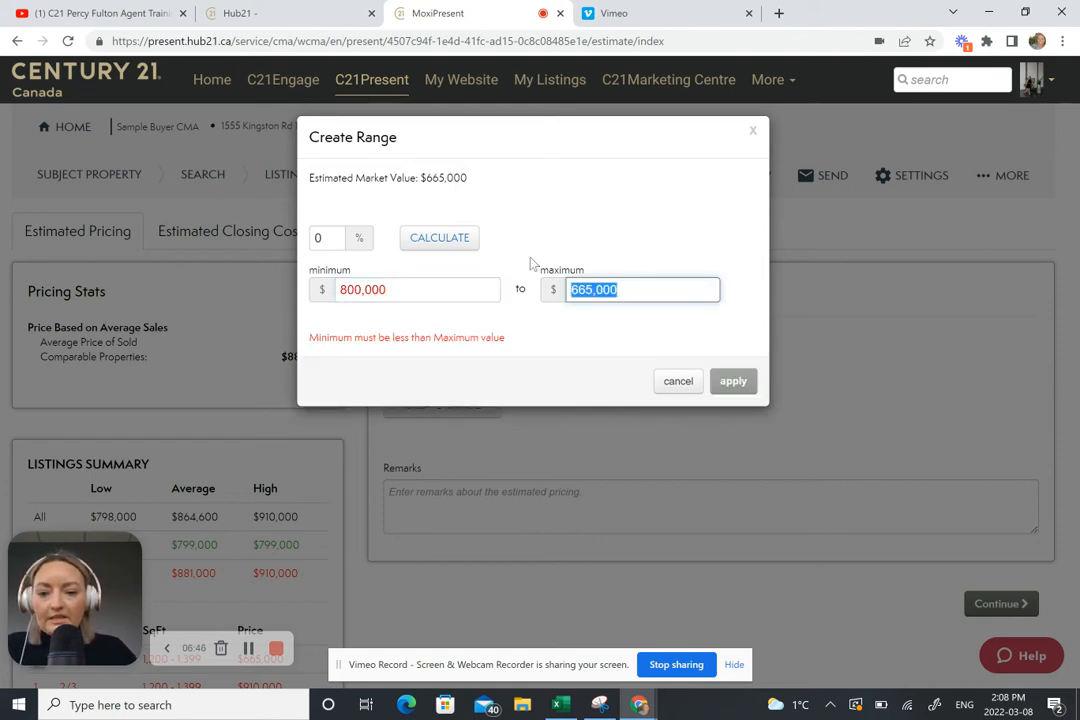
pyautogui.write('950')
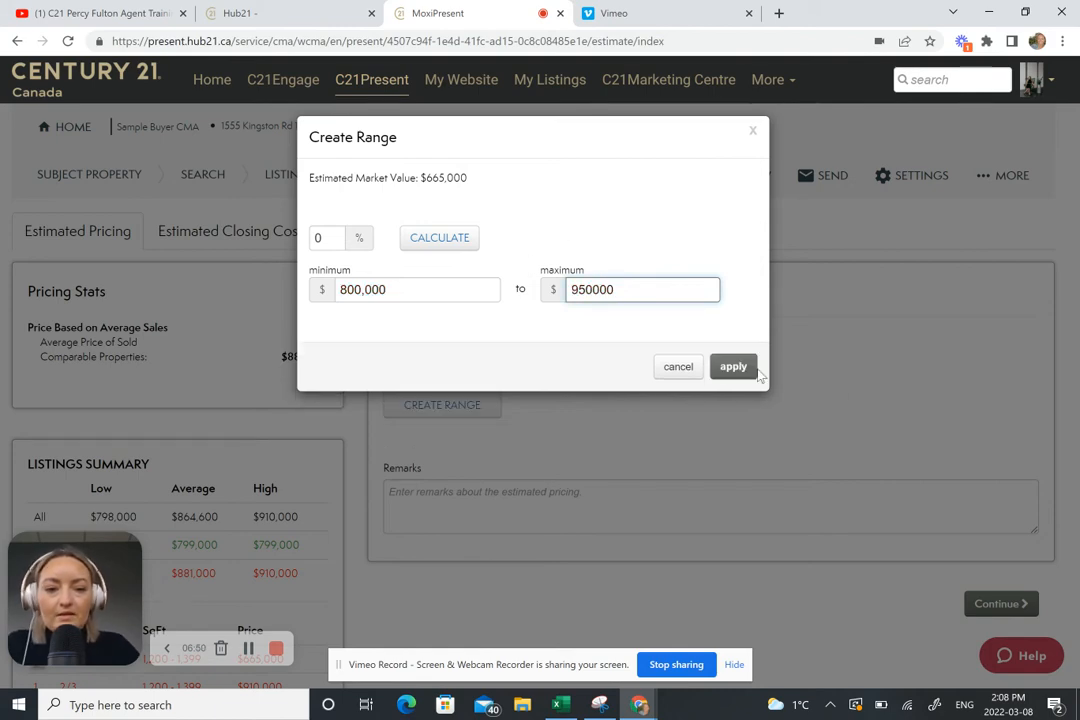
pyautogui.click(748, 368)
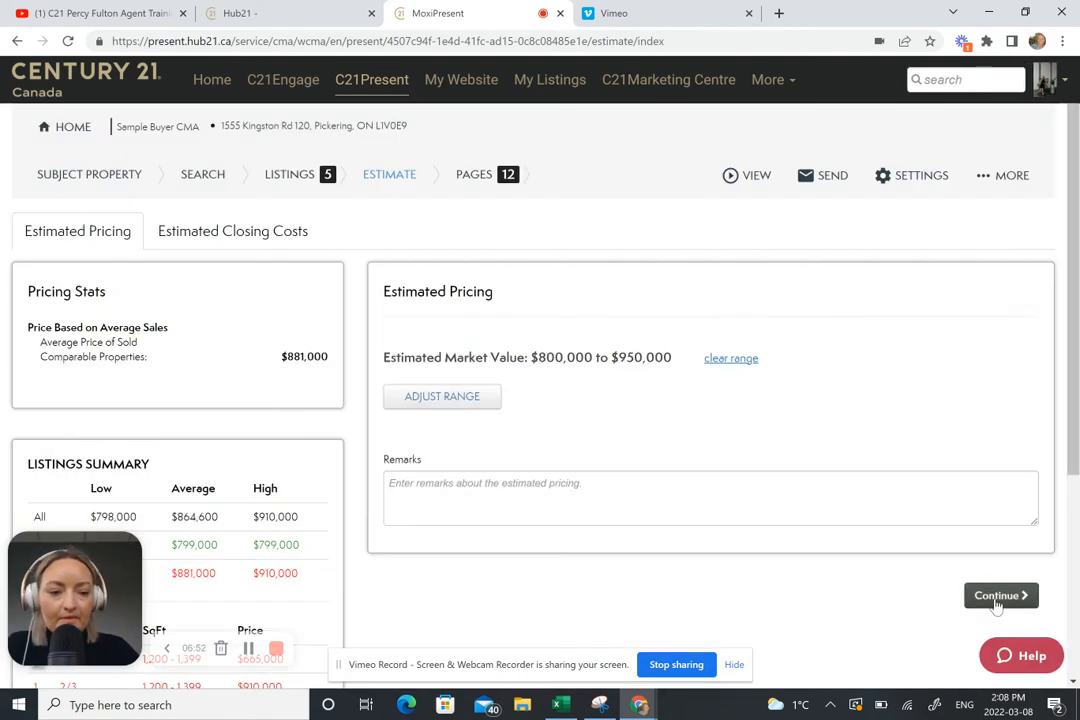
# Step: Continue to the presentation pages and scroll through the opening page
pyautogui.click(996, 596)
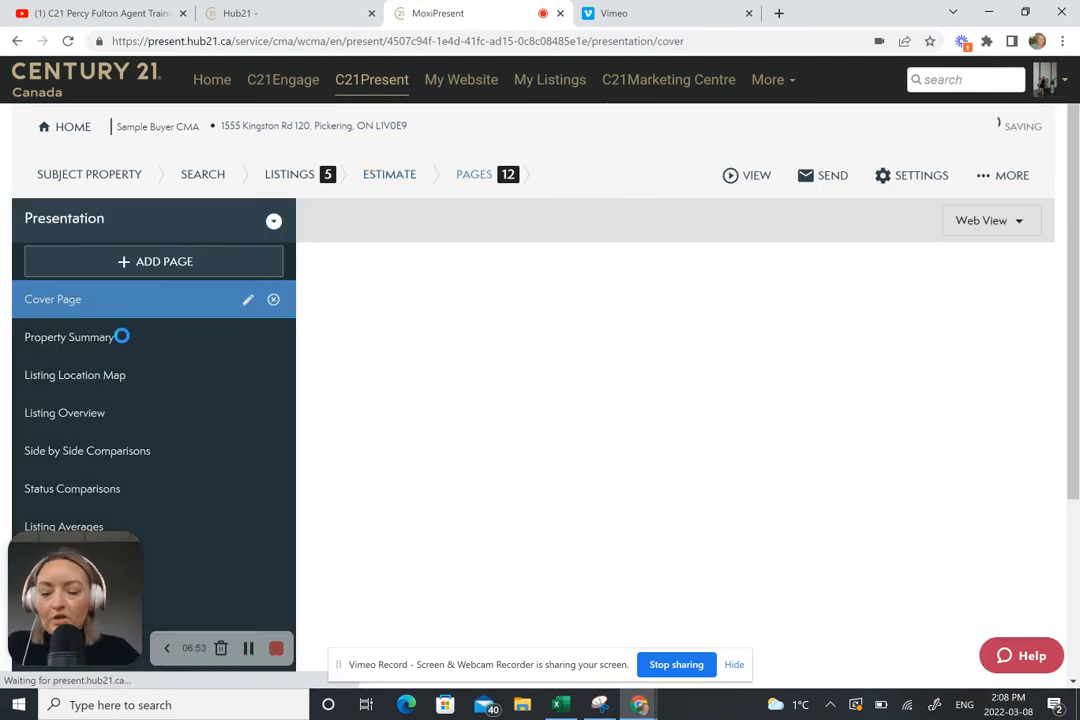
pyautogui.scroll(-1, 121, 337)
pyautogui.scroll(-1, 115, 310)
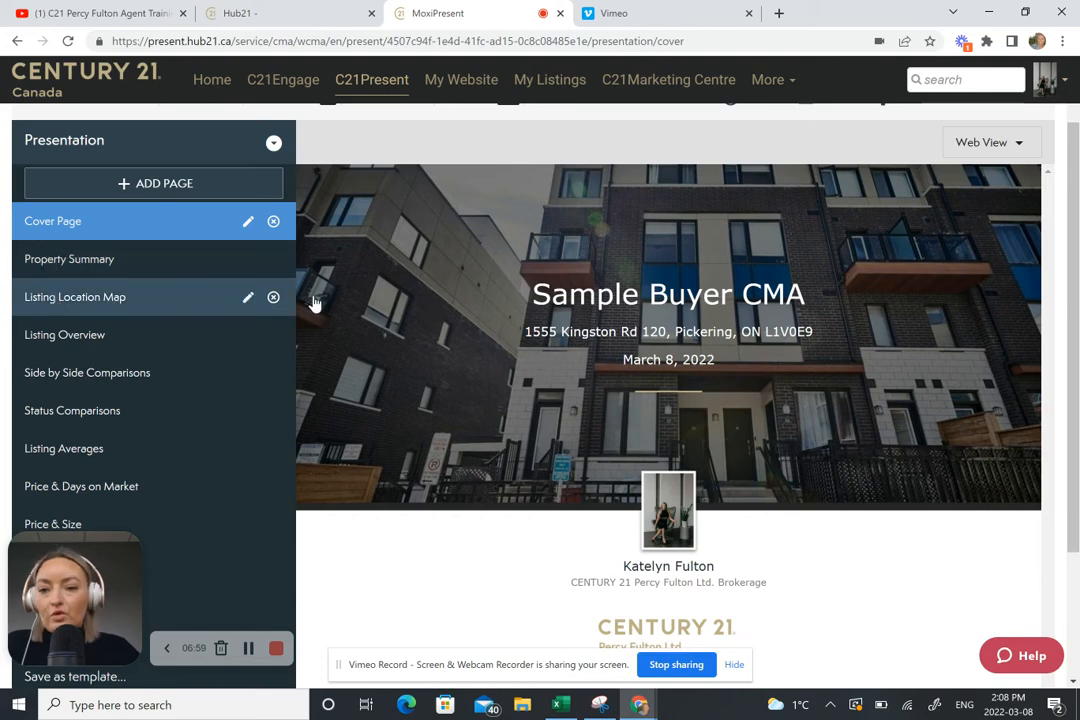
pyautogui.scroll(-2, 605, 346)
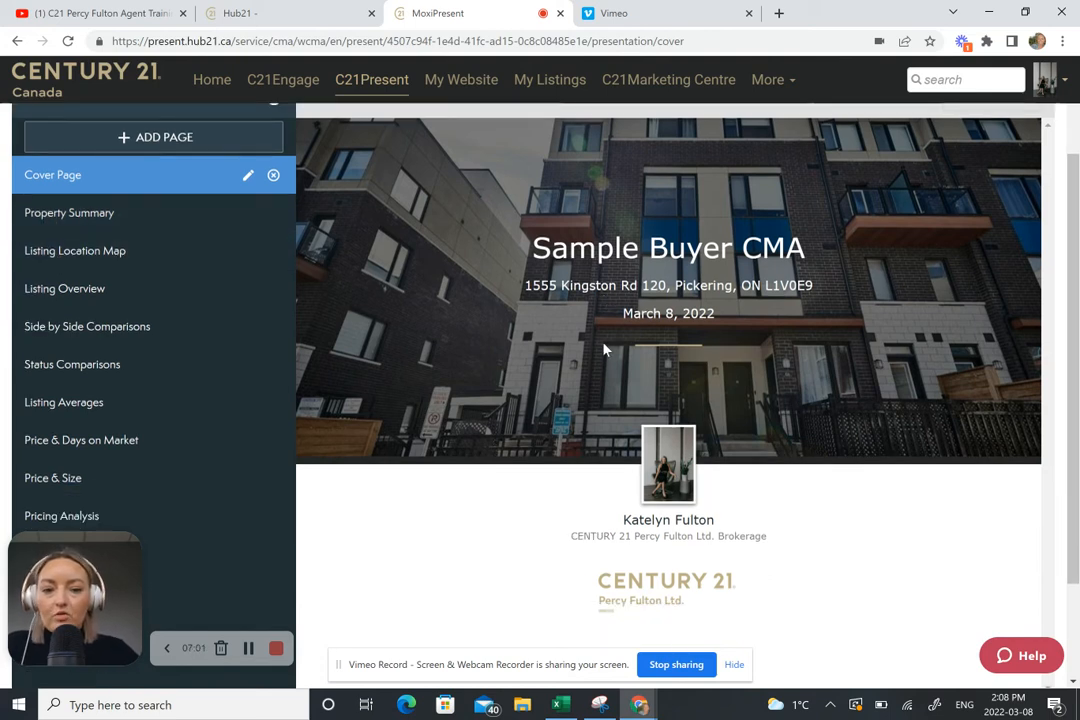
pyautogui.scroll(2, 605, 354)
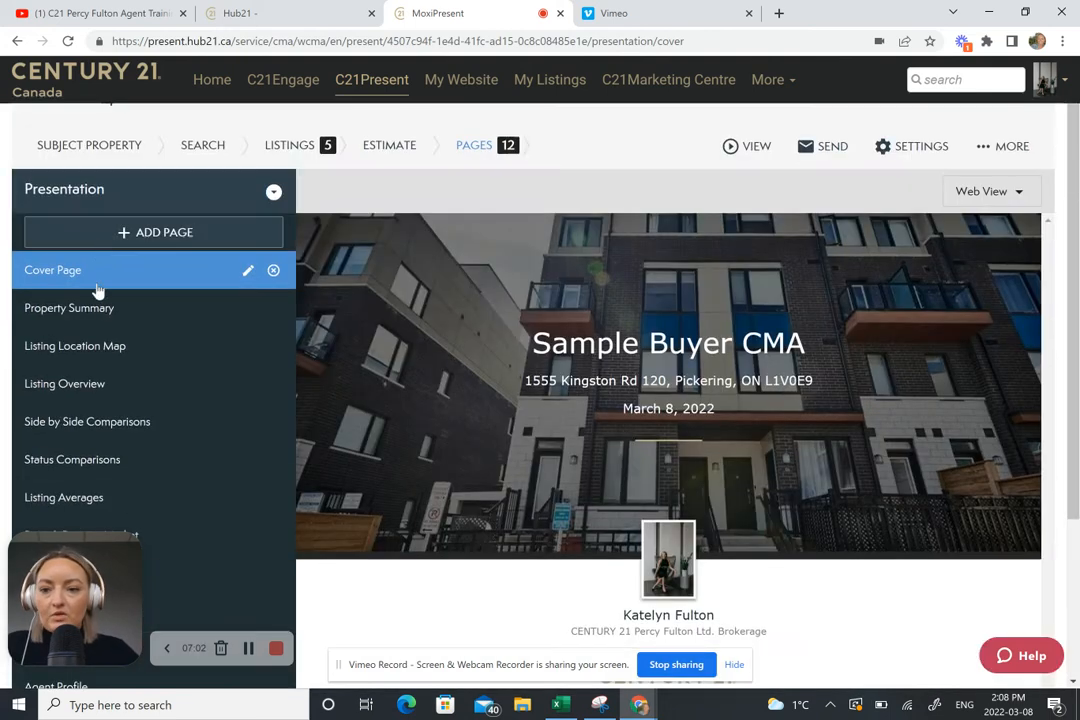
# Step: Review Property Summary, Listing Location Map and the Listing Overview of comparables #1–#4
pyautogui.click(104, 308)
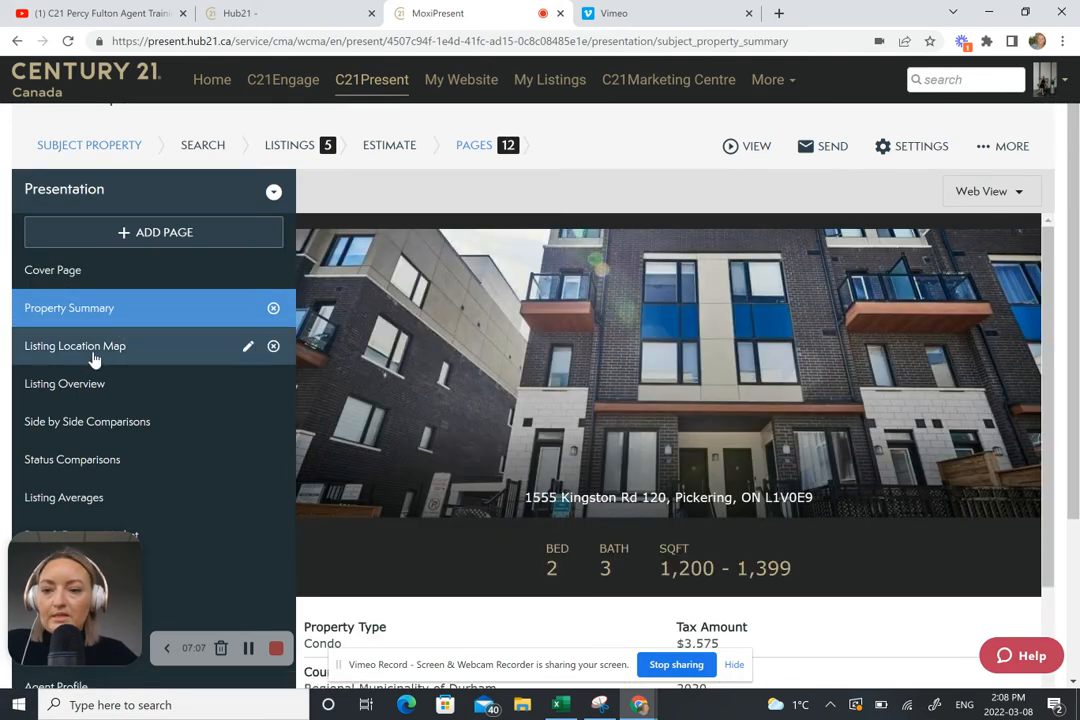
pyautogui.click(95, 357)
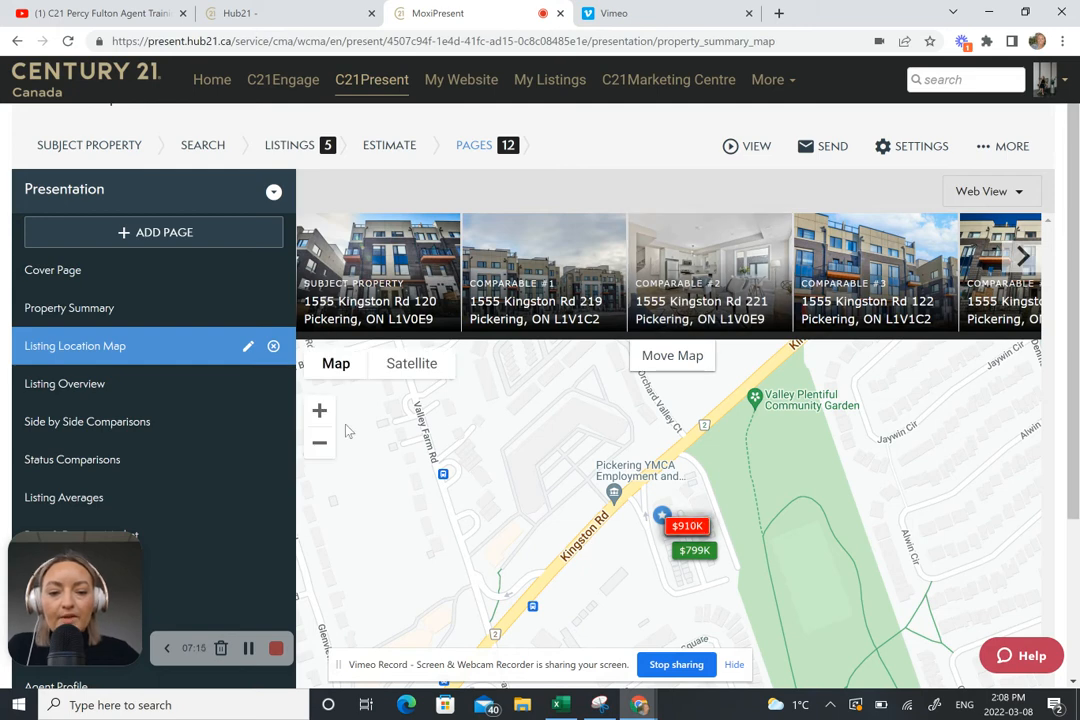
pyautogui.click(102, 402)
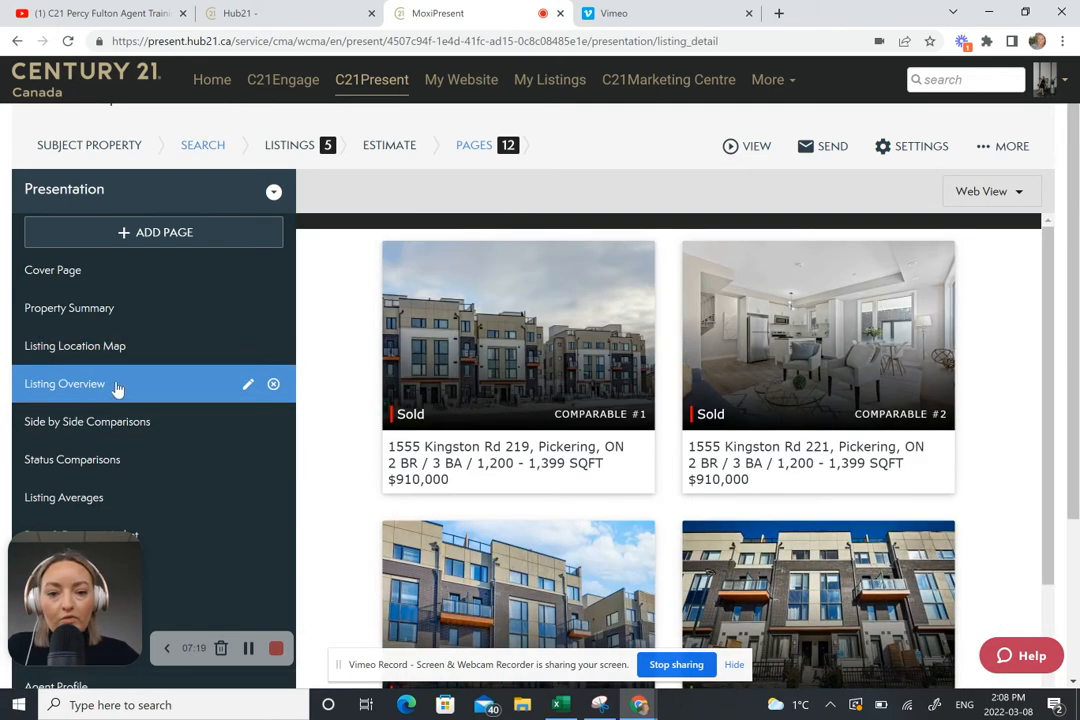
pyautogui.scroll(-2, 509, 239)
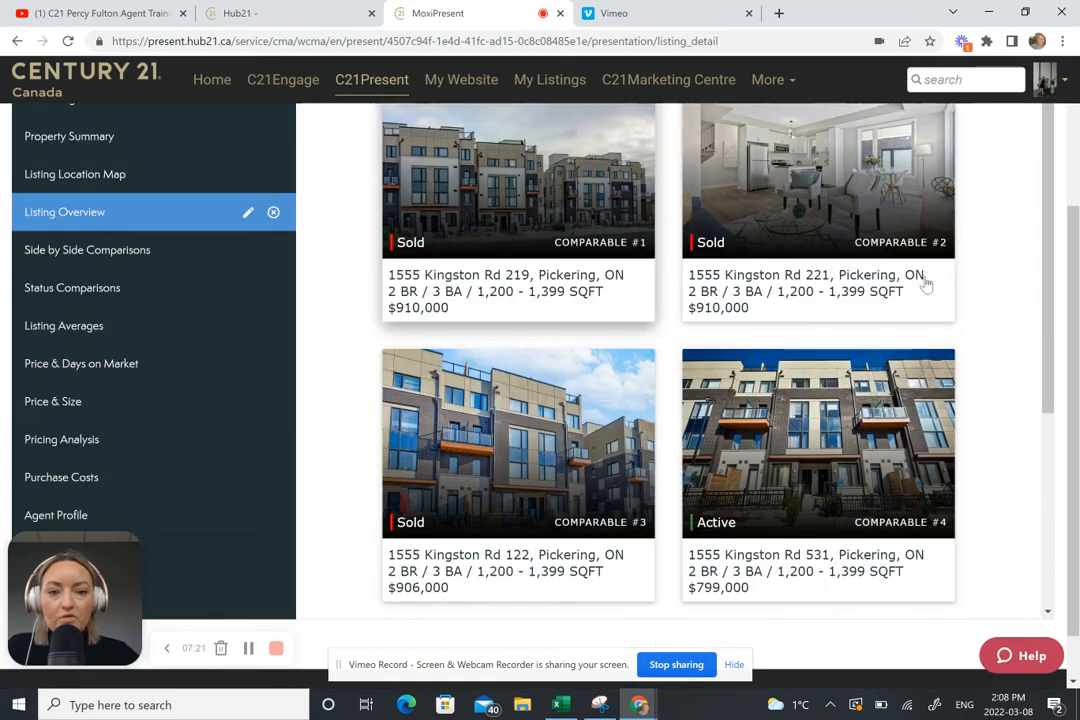
# Step: Review Side by Side Comparisons (comparables #3–#5), Status Comparisons, Listing Averages and Price & Days on Market
pyautogui.click(128, 255)
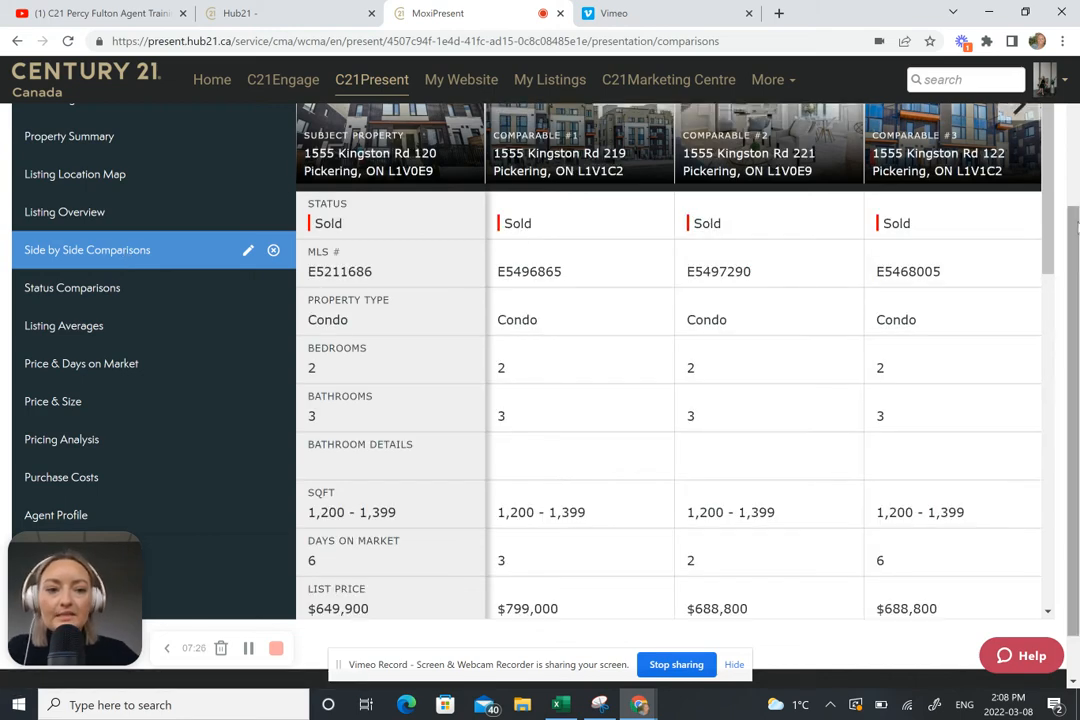
pyautogui.scroll(1, 1015, 160)
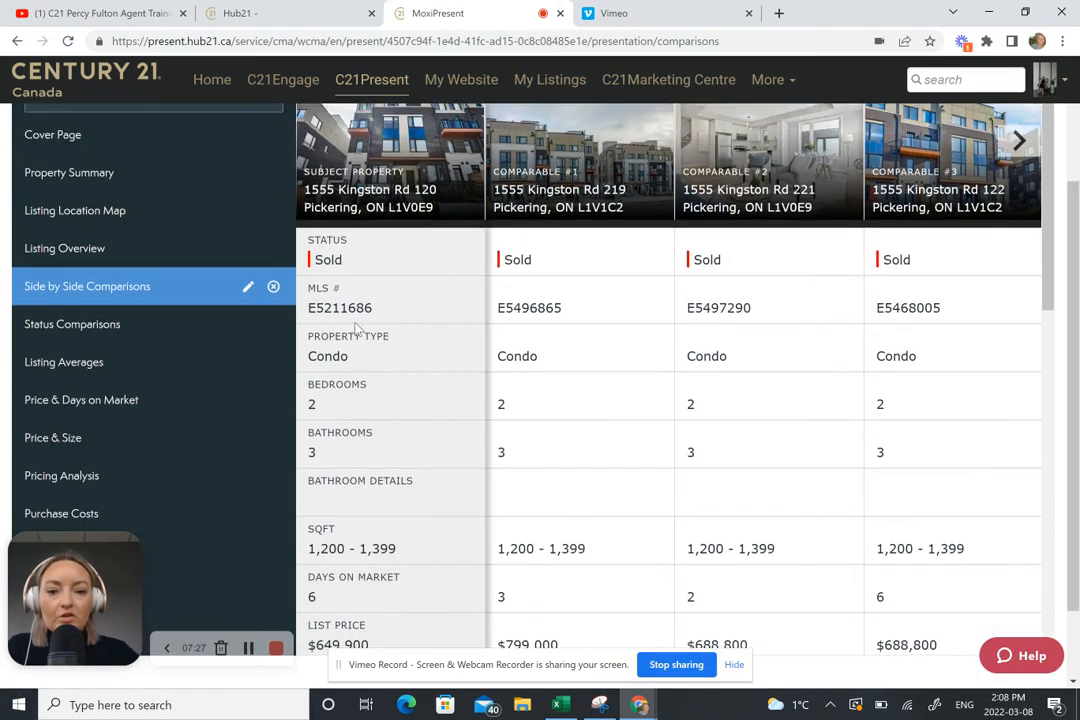
pyautogui.click(1017, 148)
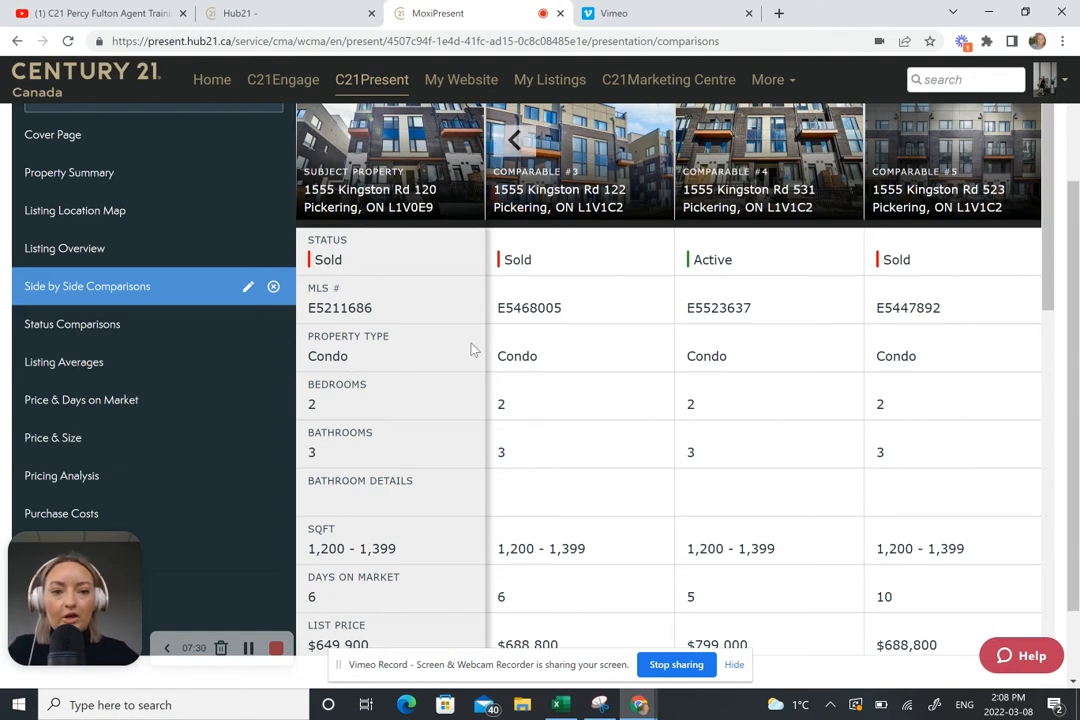
pyautogui.click(107, 327)
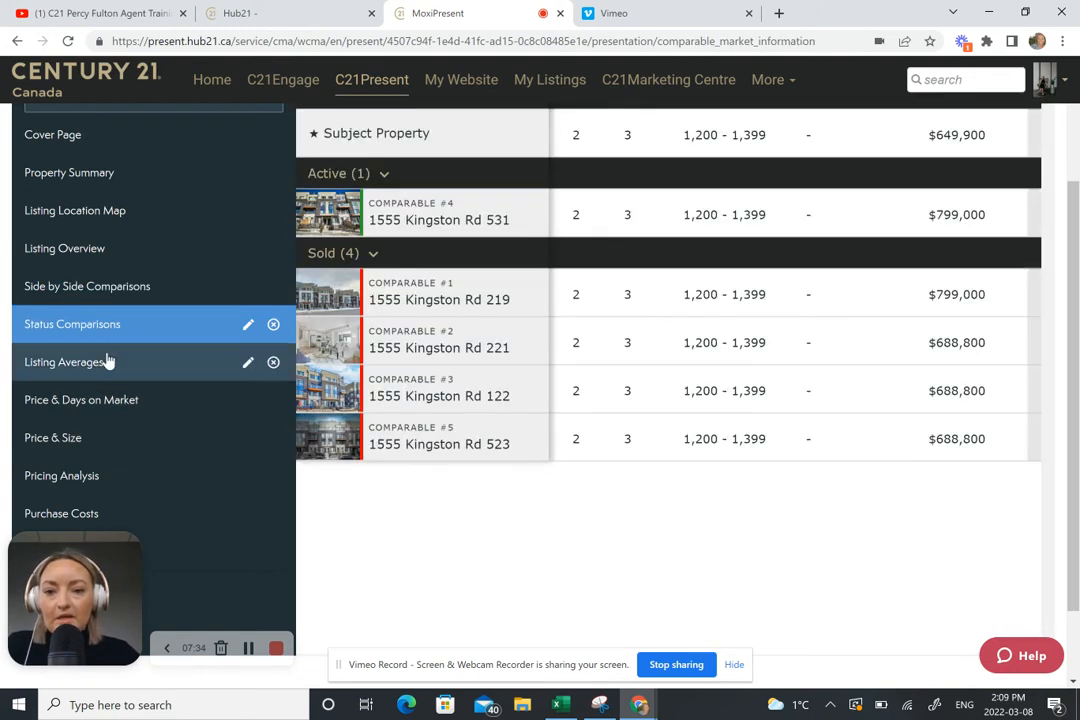
pyautogui.click(101, 372)
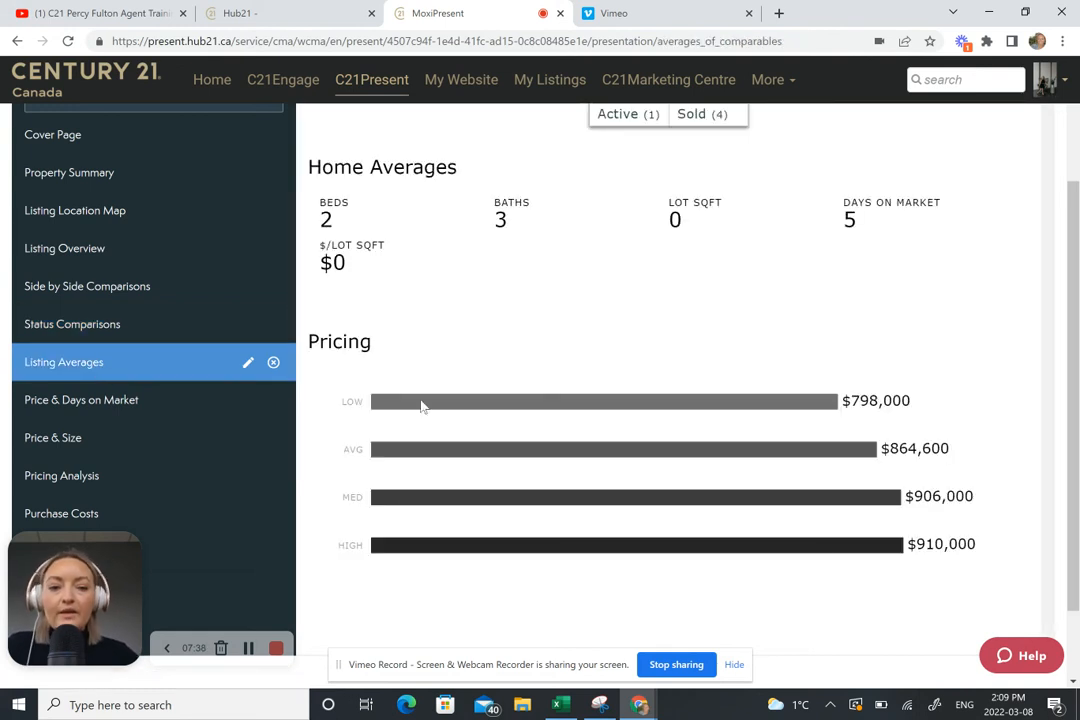
pyautogui.click(127, 401)
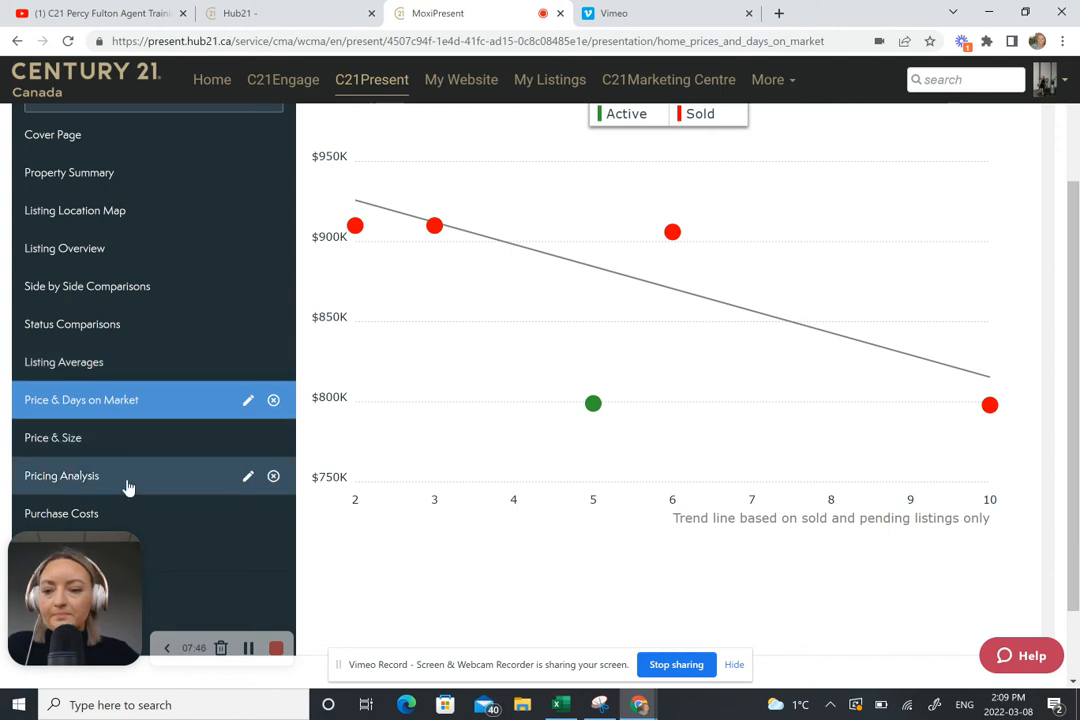
# Step: Remove the empty Price & Size and Purchase Costs pages from the page list
pyautogui.click(70, 451)
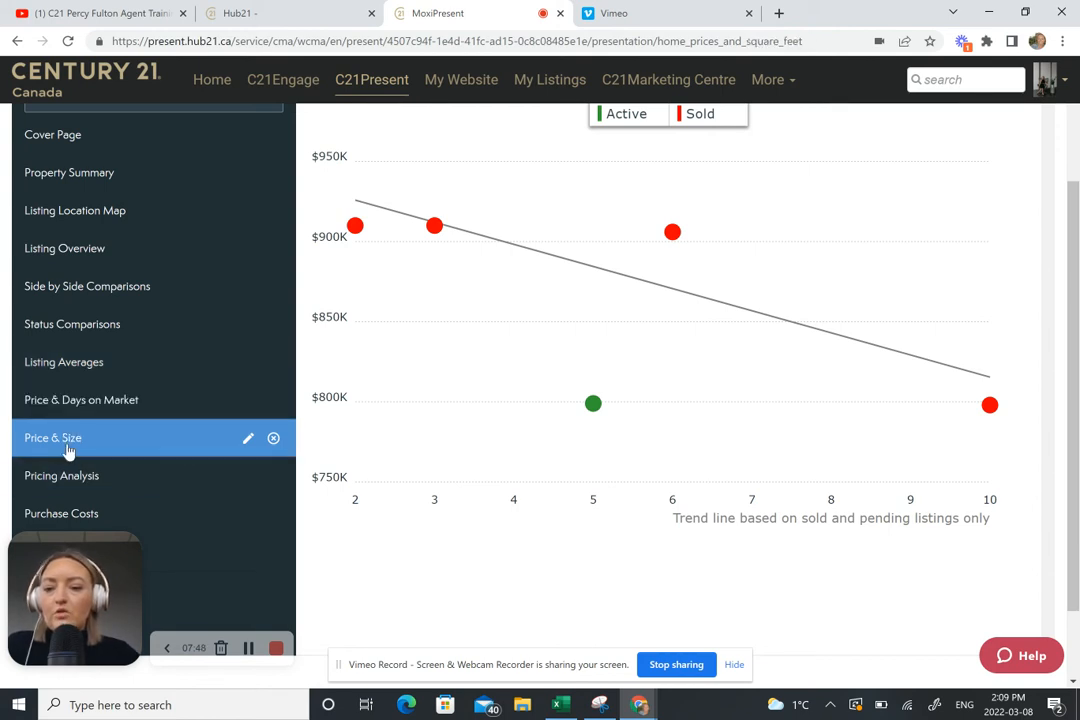
pyautogui.click(273, 439)
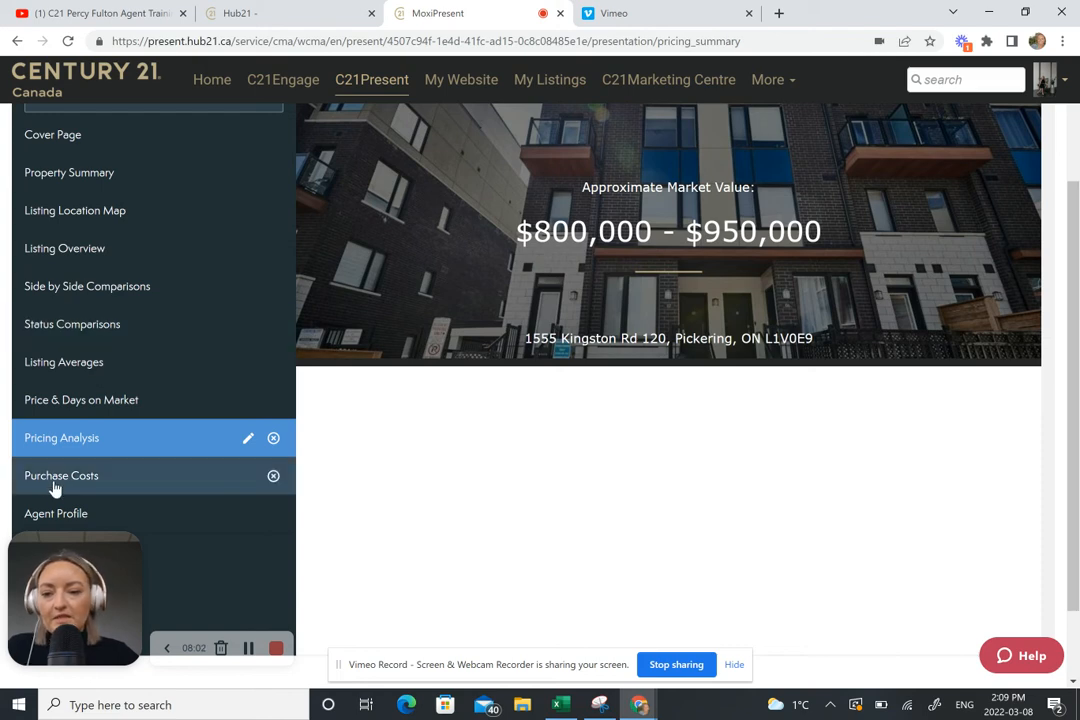
pyautogui.click(22, 486)
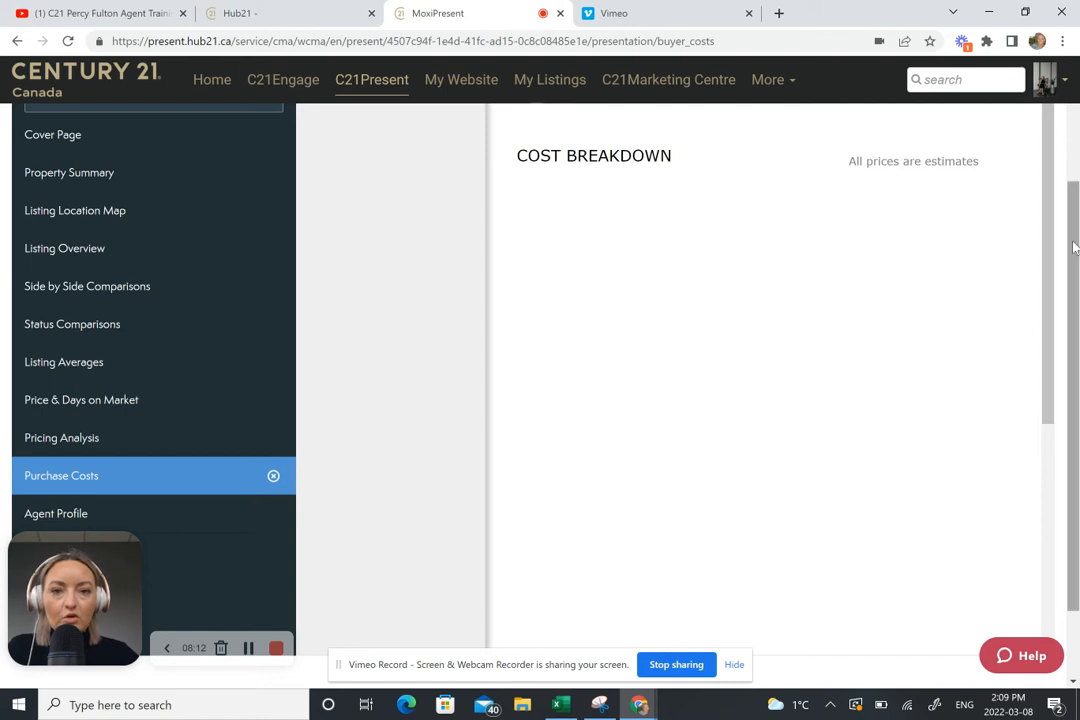
pyautogui.moveTo(1074, 248); pyautogui.dragTo(1078, 161)
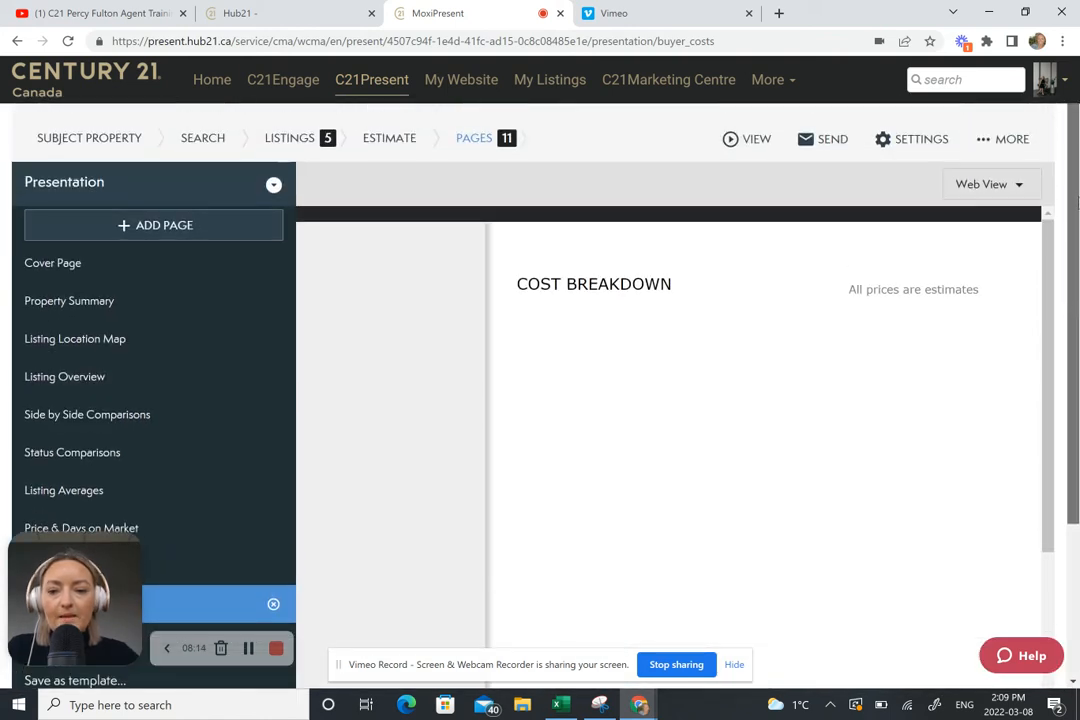
pyautogui.scroll(-1, 250, 500)
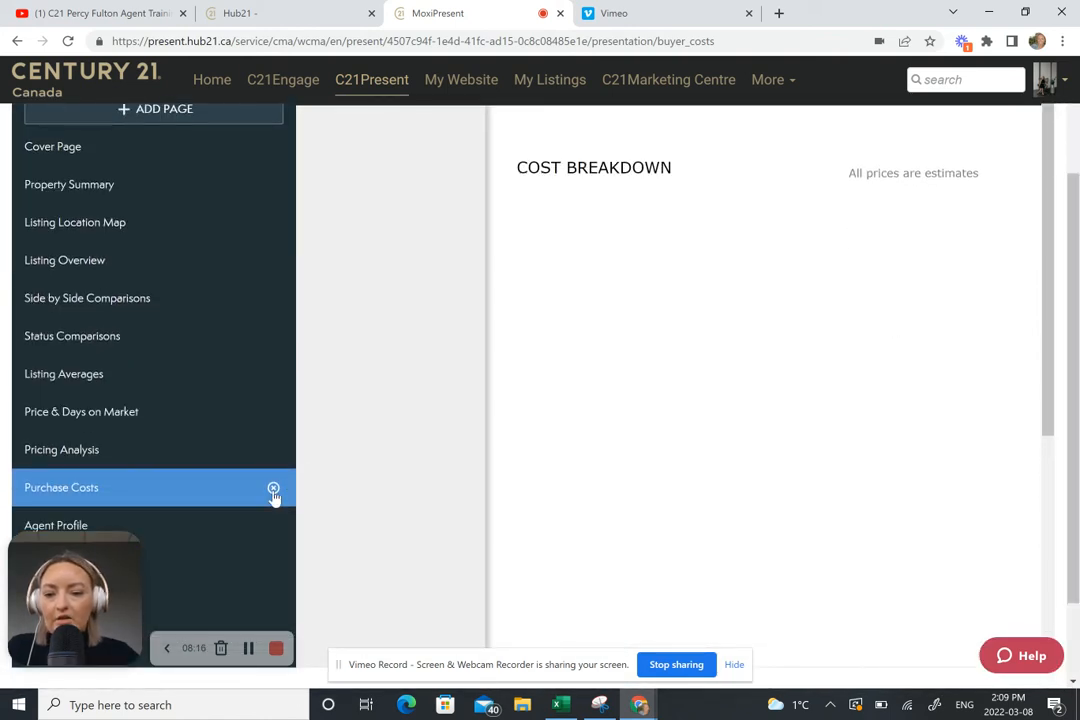
pyautogui.click(273, 488)
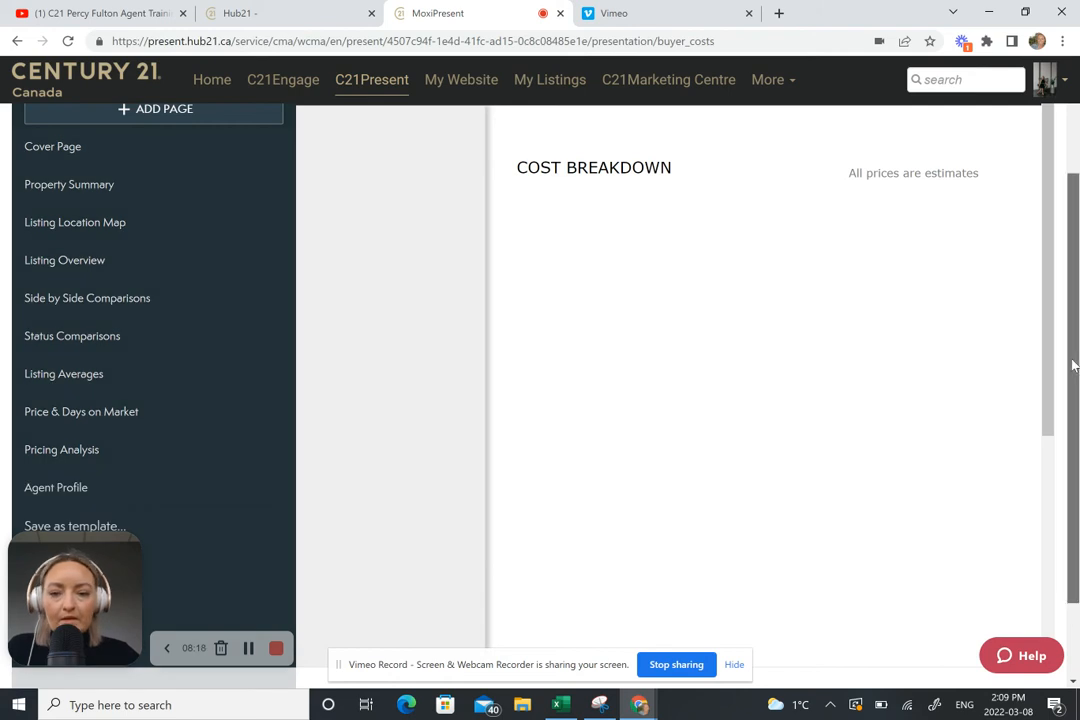
pyautogui.scroll(2, 1073, 400)
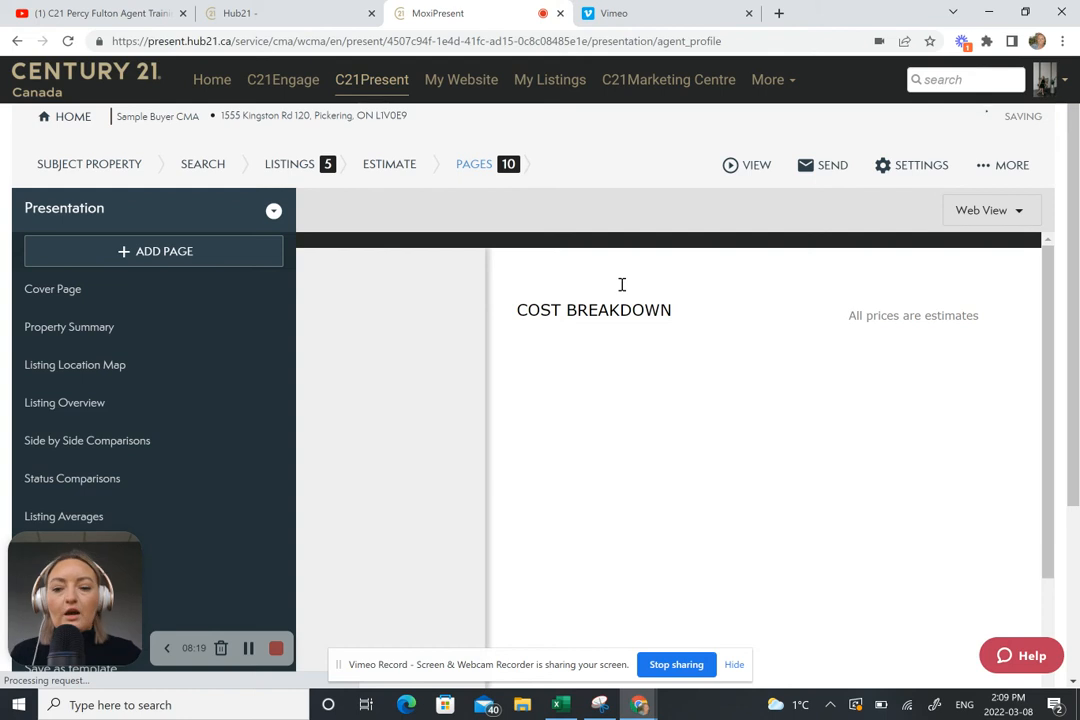
# Step: Open the web version of the presentation, return to the editor, and start emailing it
pyautogui.click(745, 172)
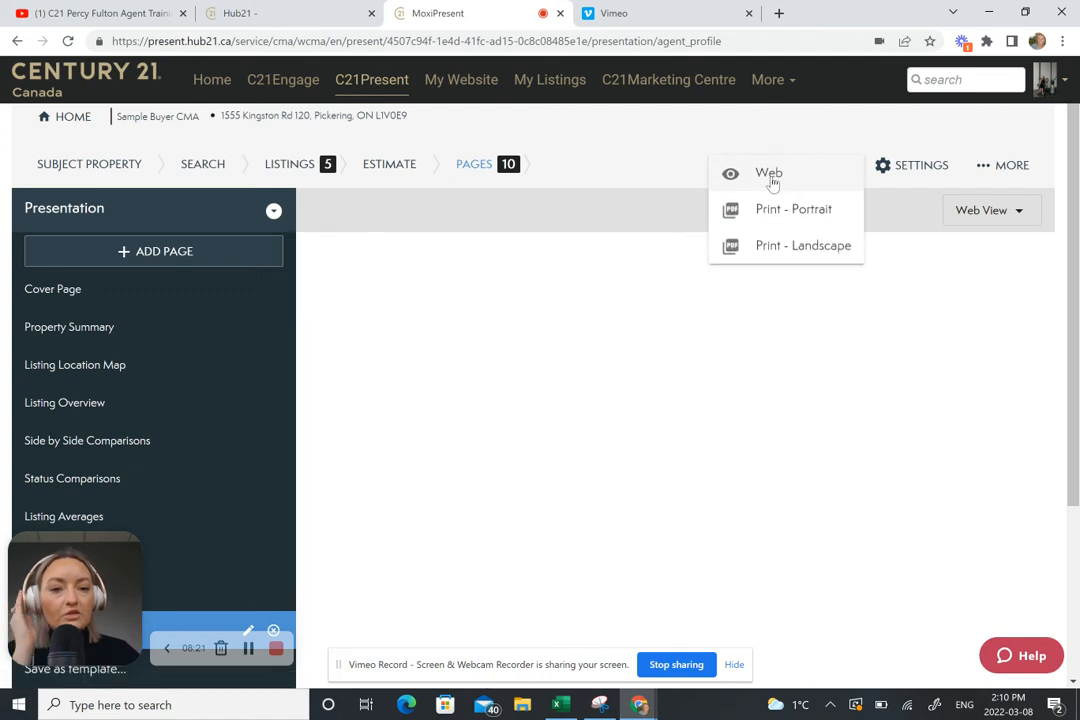
pyautogui.click(772, 182)
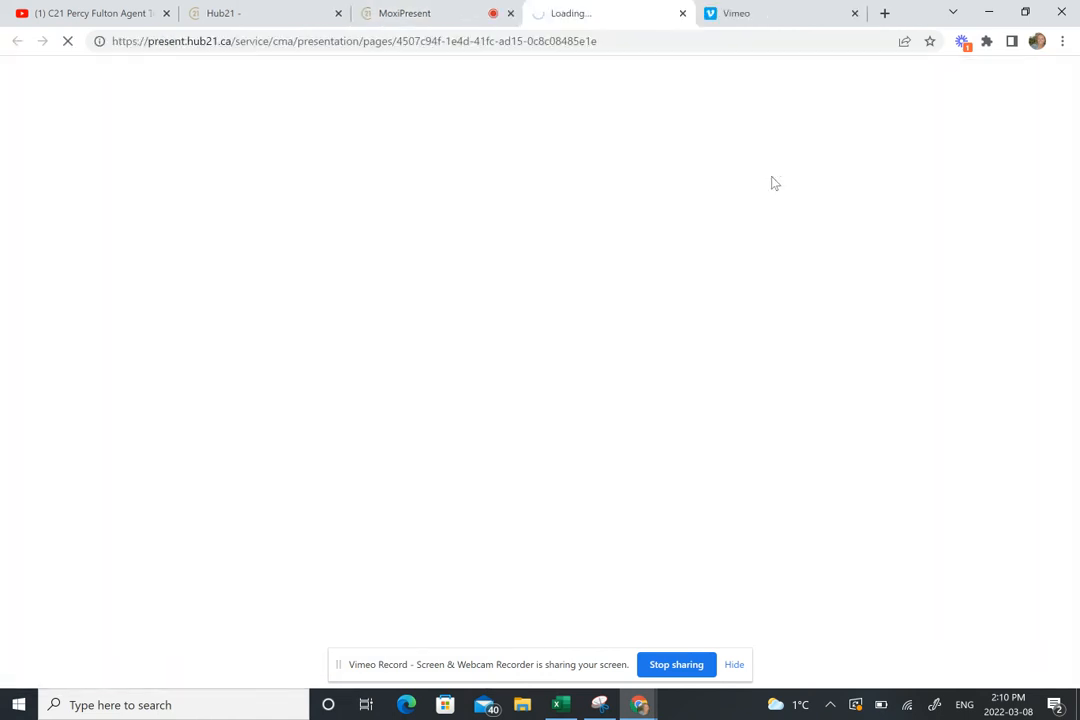
pyautogui.click(436, 14)
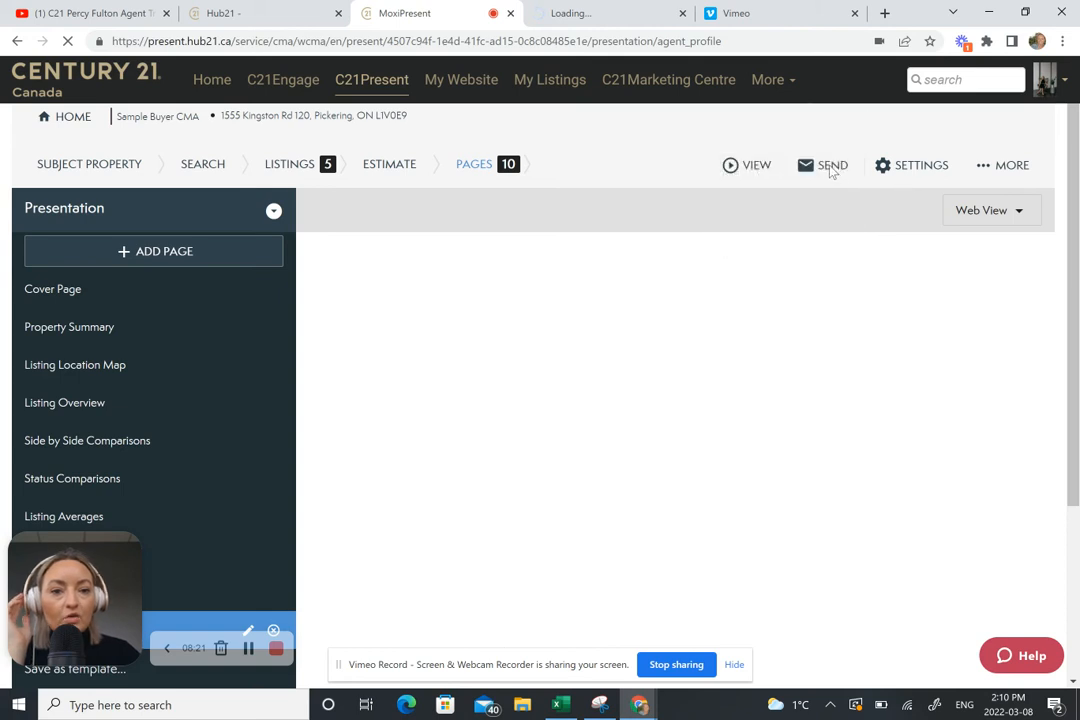
pyautogui.click(828, 168)
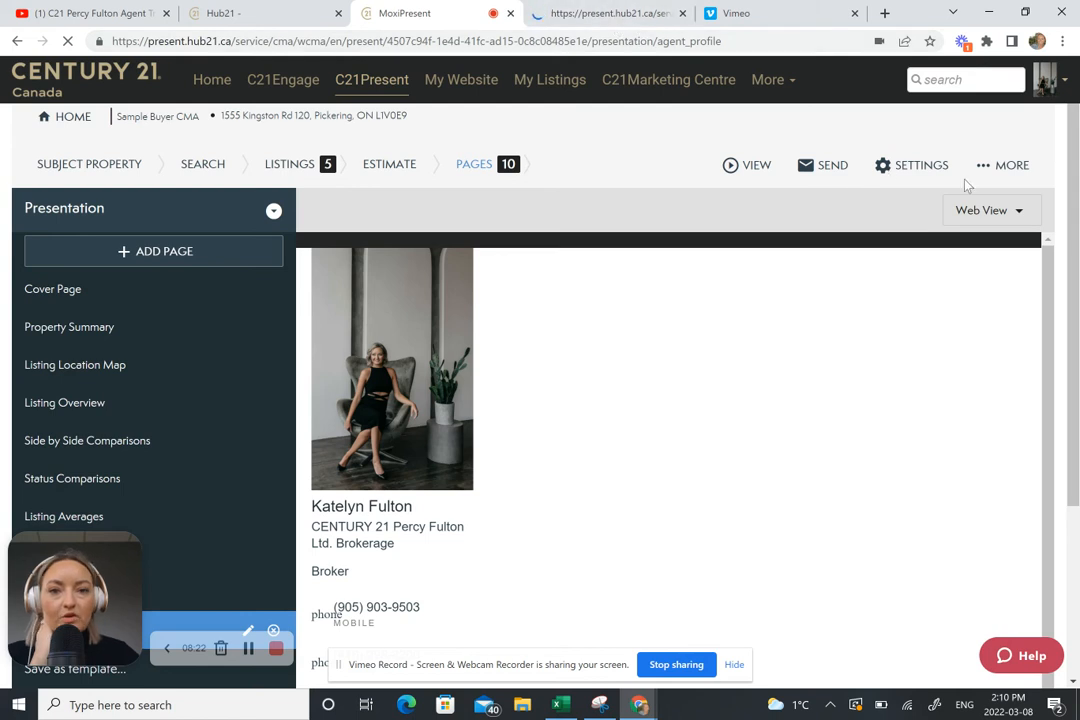
pyautogui.click(830, 170)
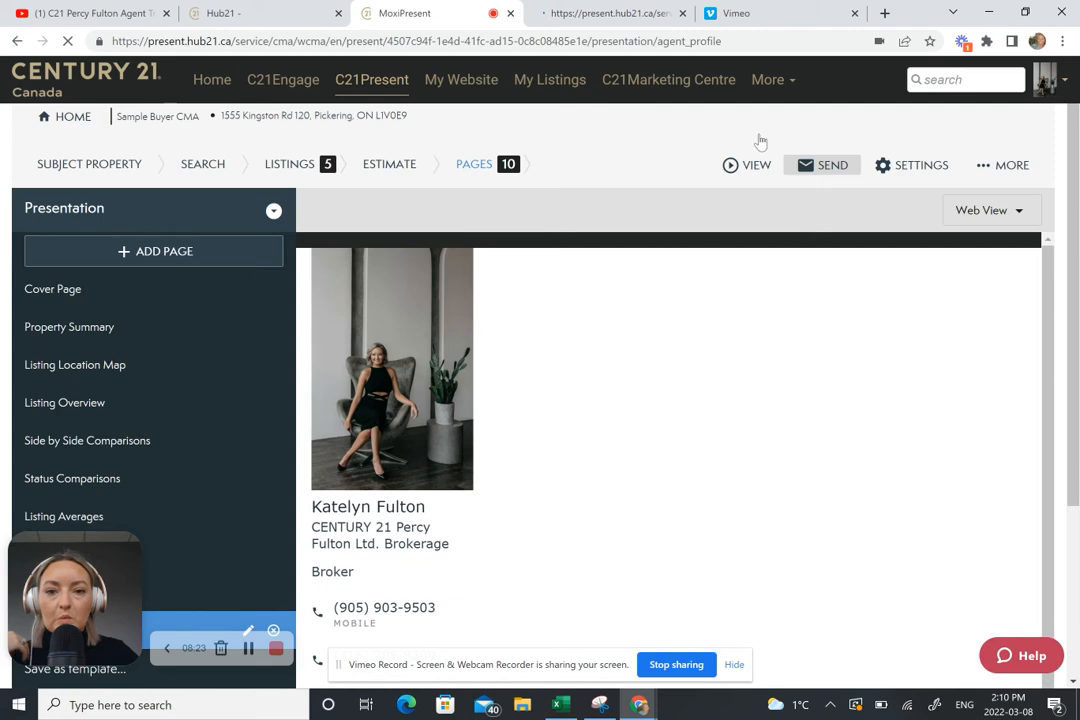
pyautogui.click(795, 171)
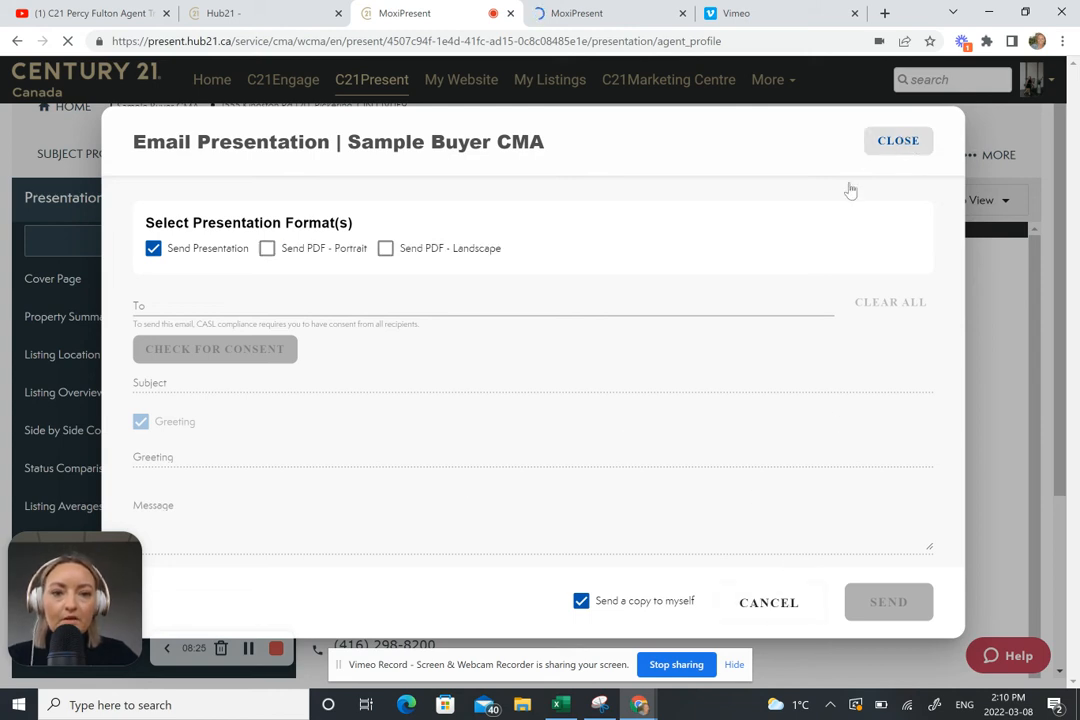
pyautogui.click(575, 15)
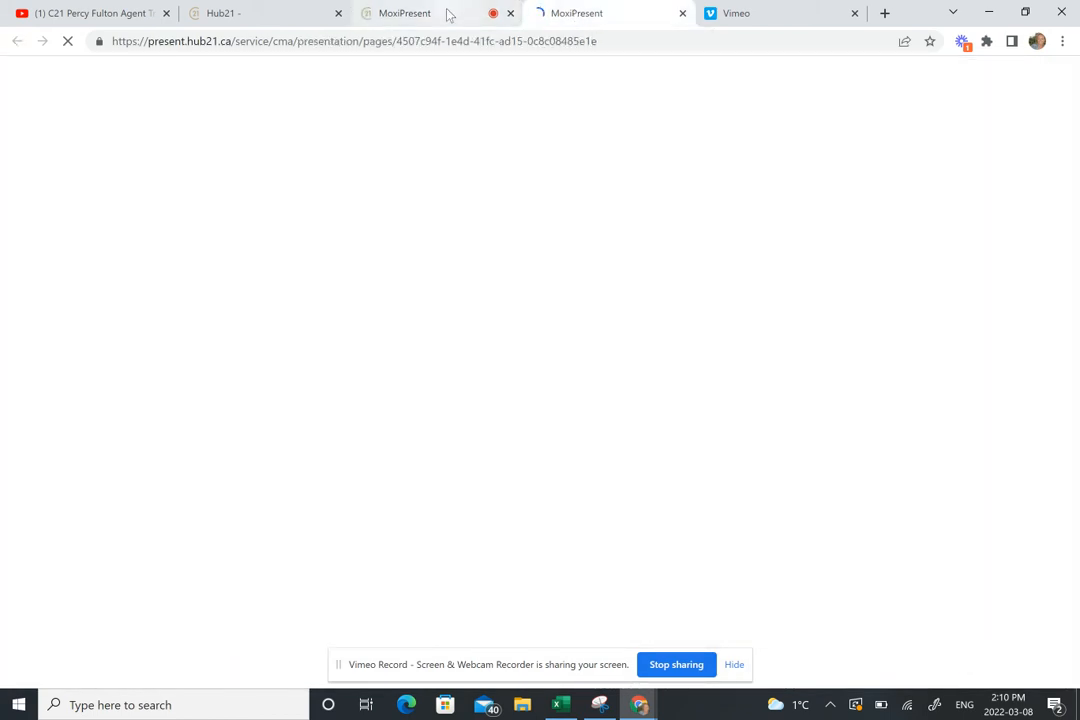
pyautogui.click(446, 12)
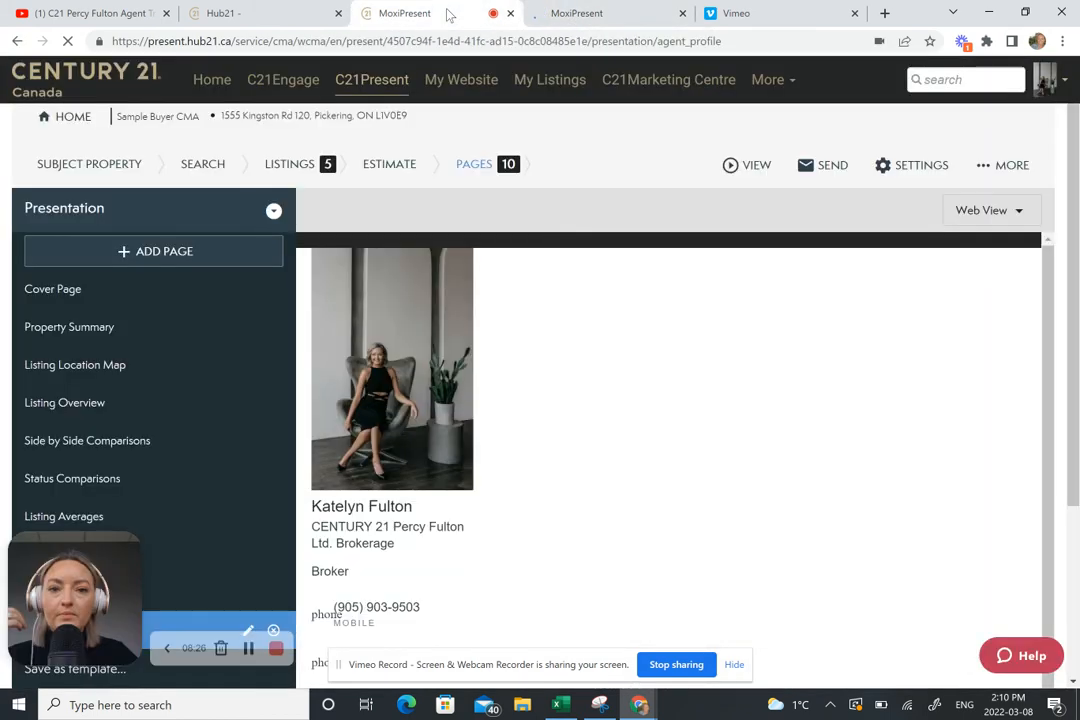
# Step: Generate a Print - Portrait PDF, then switch via the PDF tab to the web presentation
pyautogui.click(754, 170)
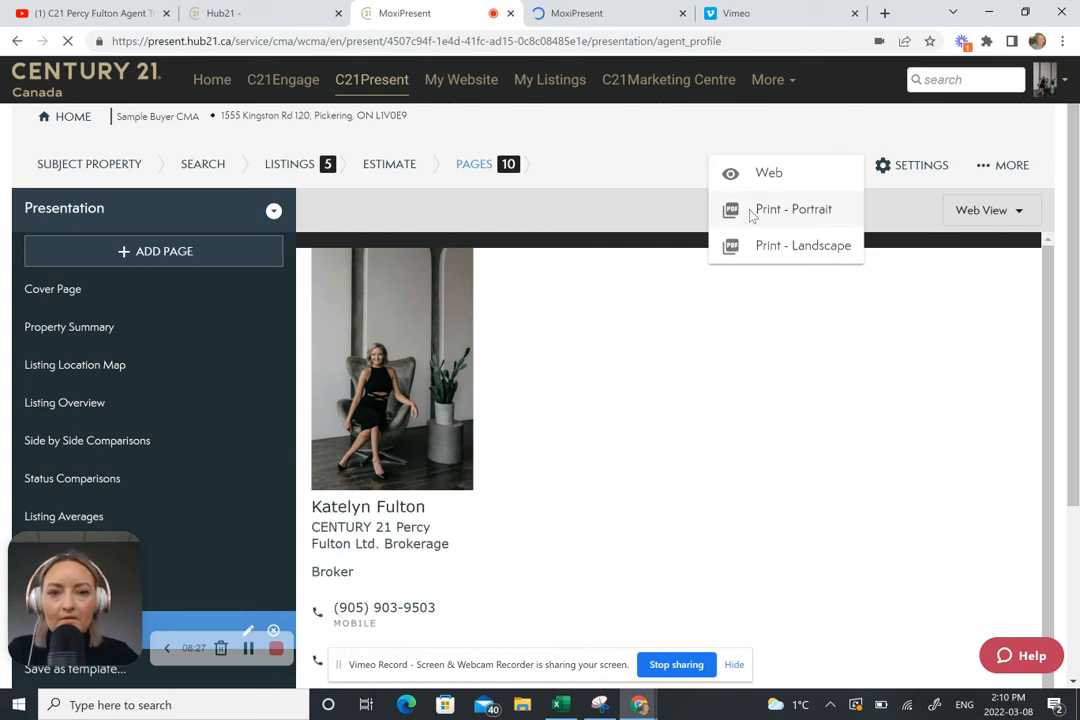
pyautogui.click(752, 212)
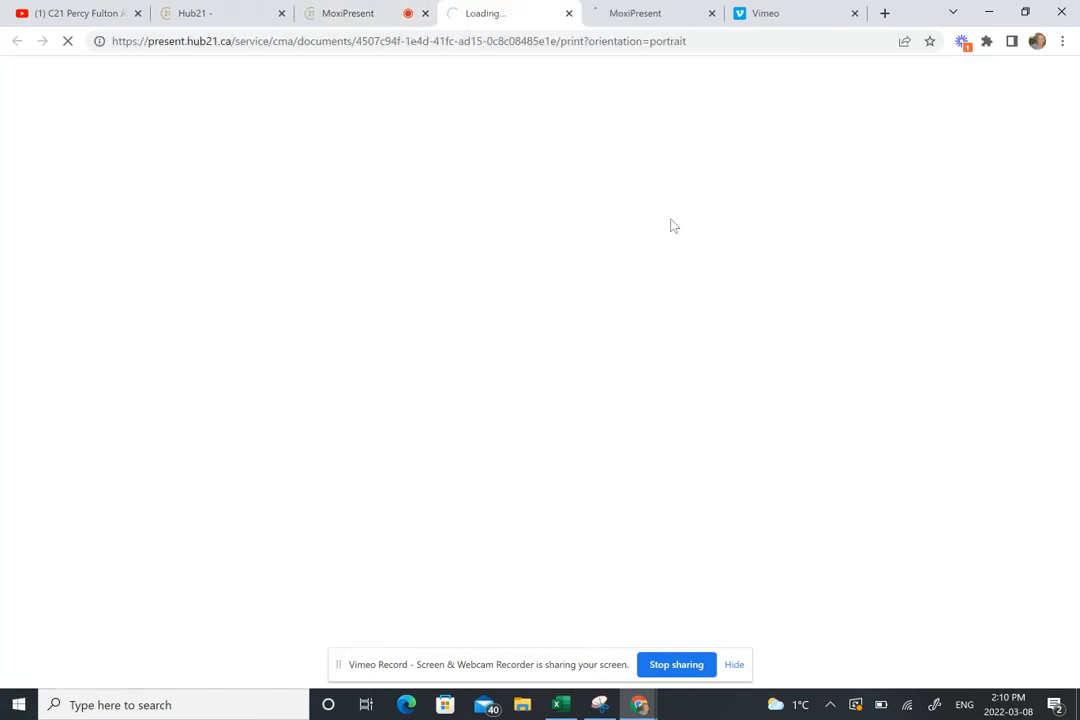
pyautogui.click(365, 17)
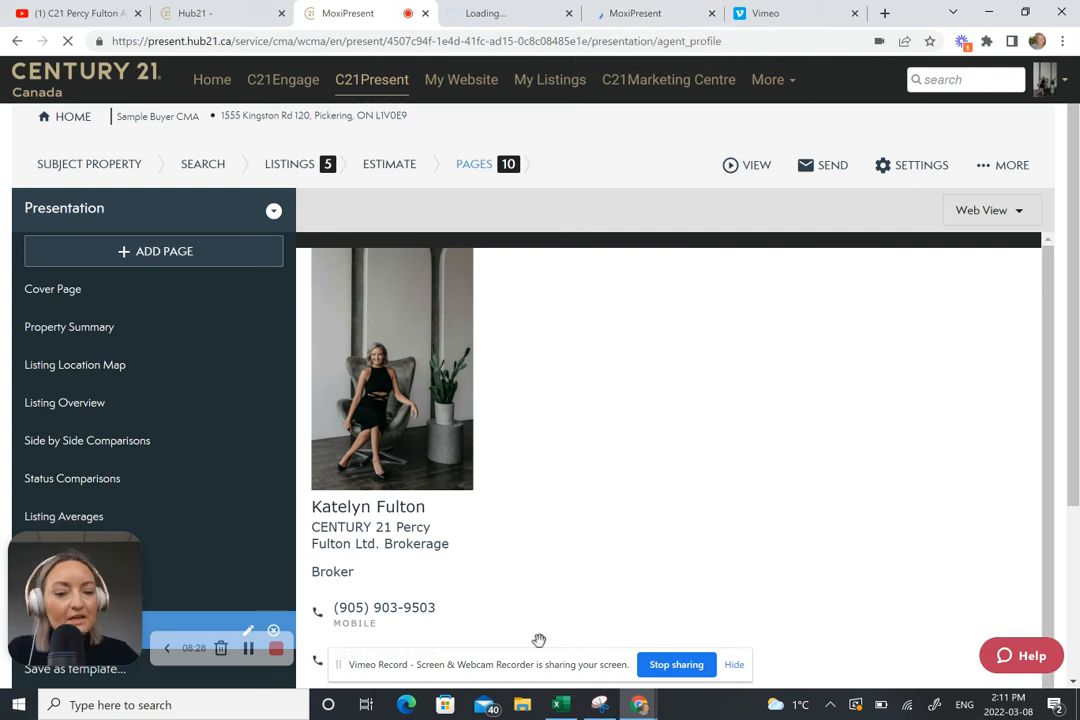
pyautogui.moveTo(95, 526); pyautogui.dragTo(100, 449)
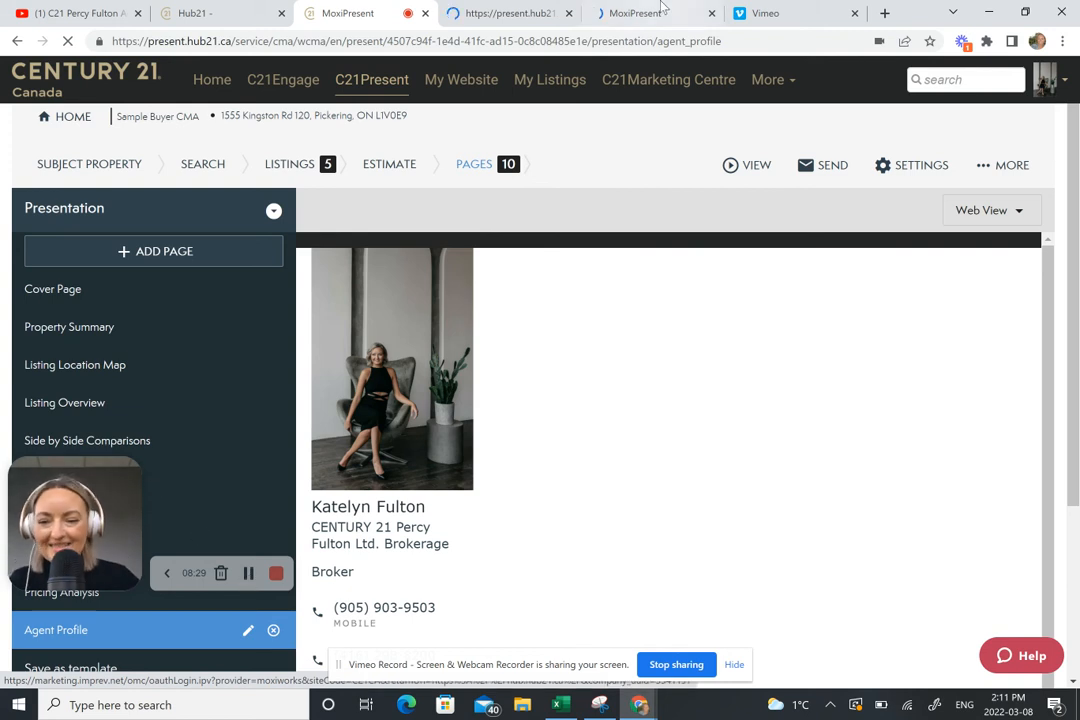
pyautogui.click(508, 20)
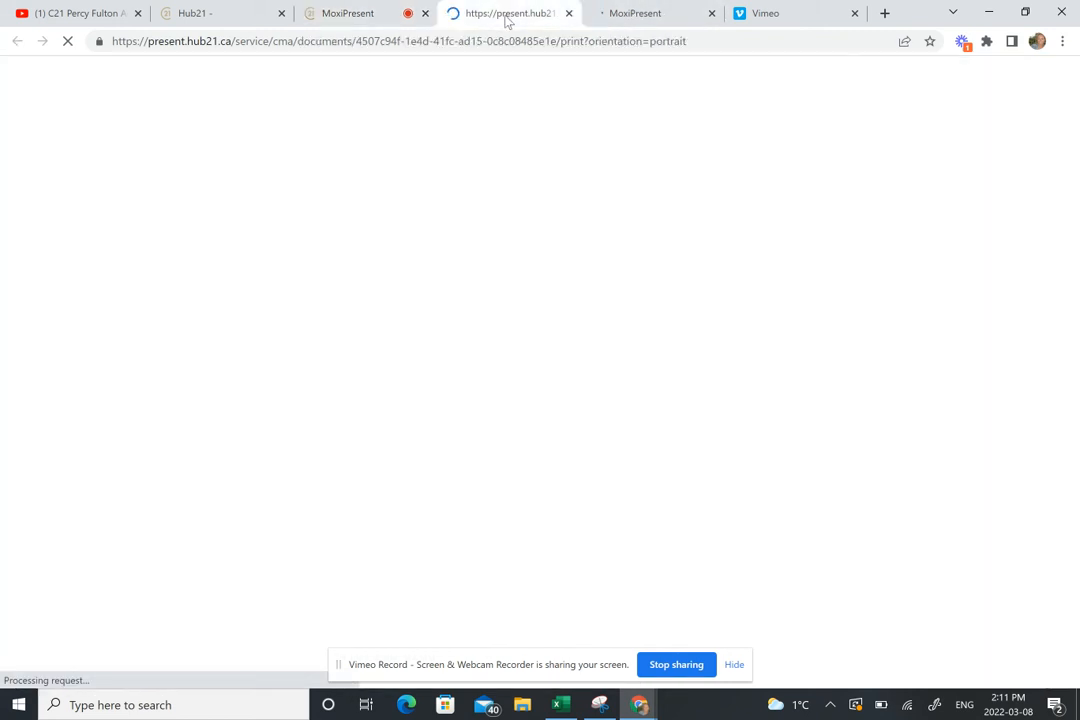
pyautogui.click(660, 16)
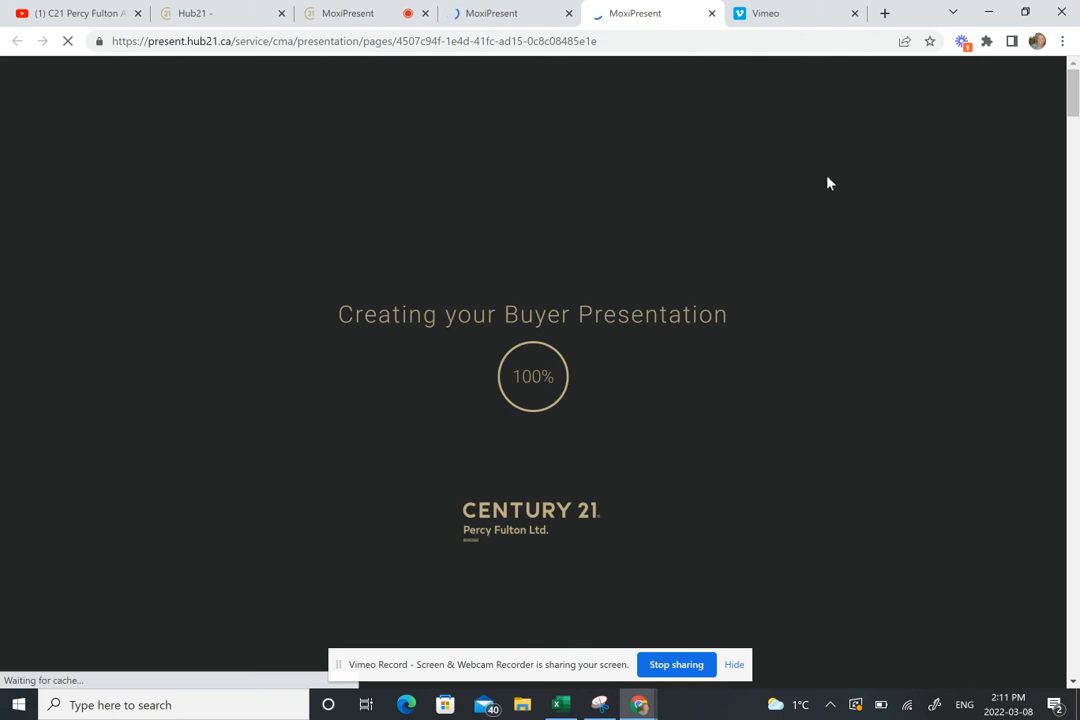
# Step: Scroll the web presentation down to the Listing Location Map page
pyautogui.click(313, 41)
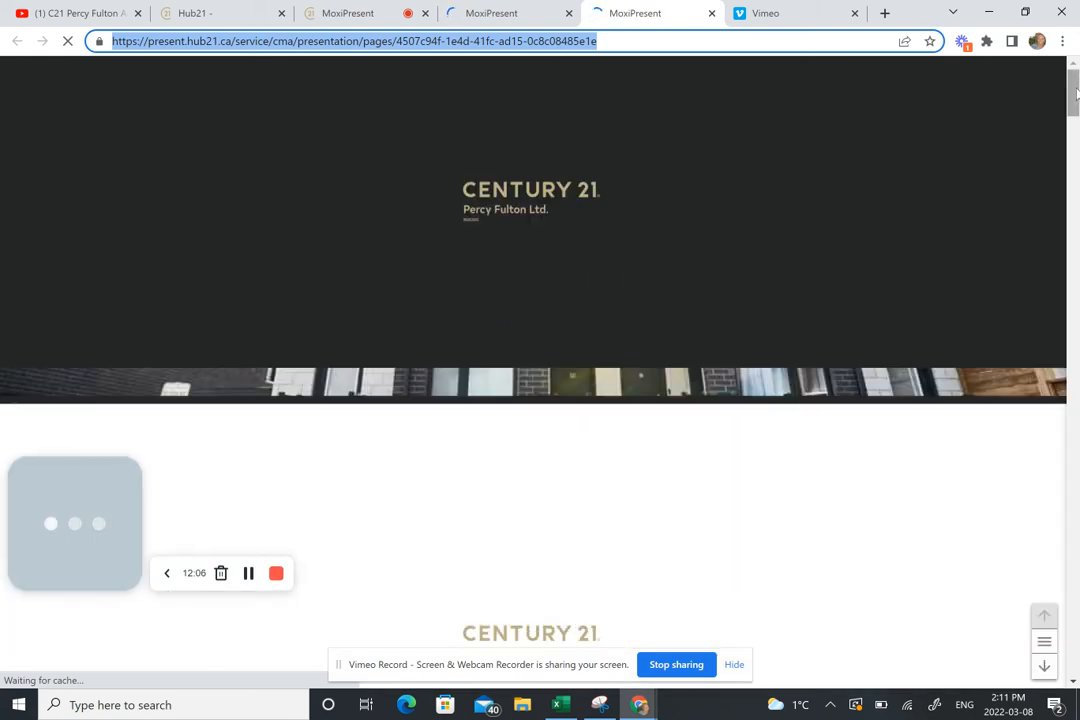
pyautogui.moveTo(1076, 92); pyautogui.dragTo(1075, 141)
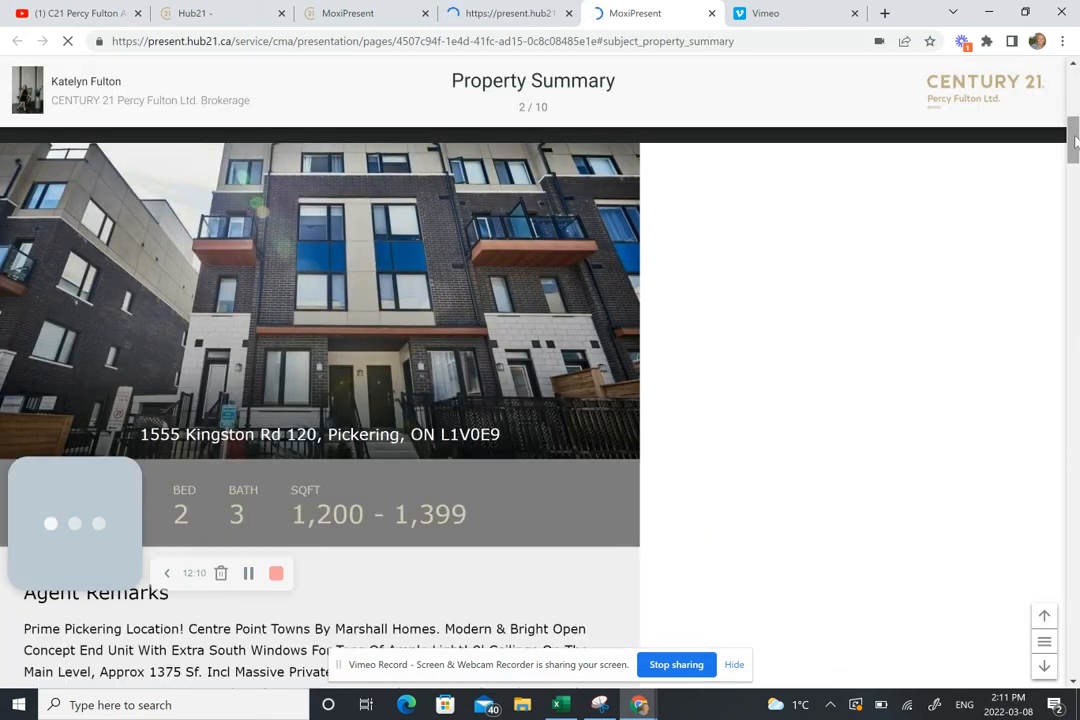
pyautogui.moveTo(1076, 141); pyautogui.dragTo(1074, 212)
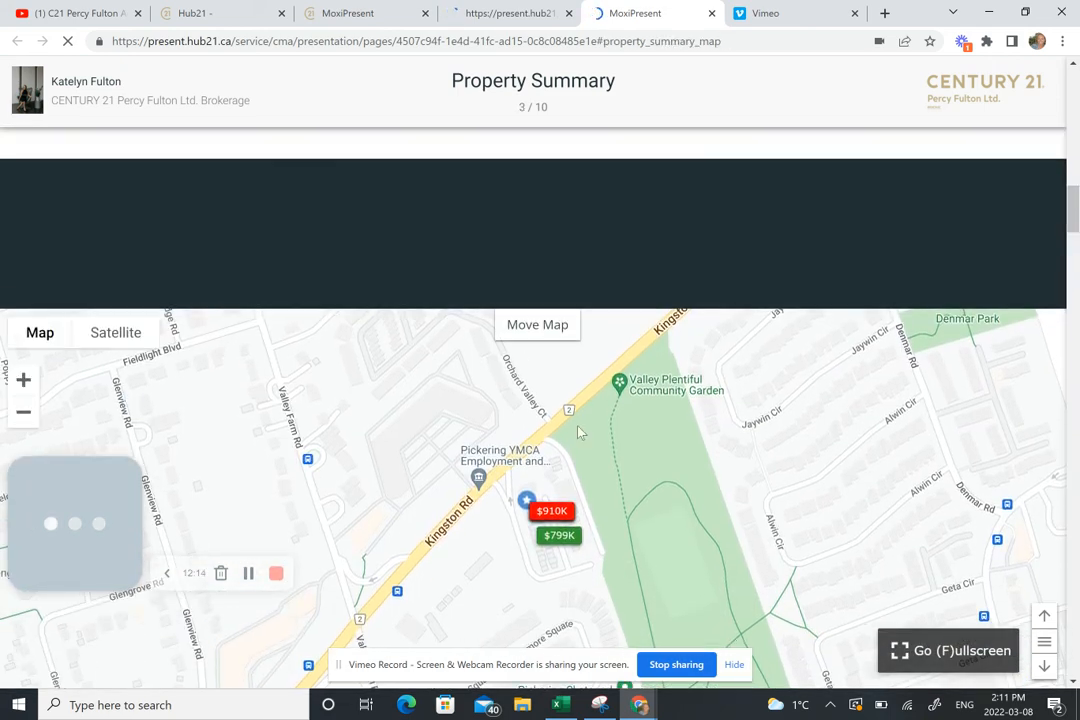
pyautogui.scroll(1, 464, 204)
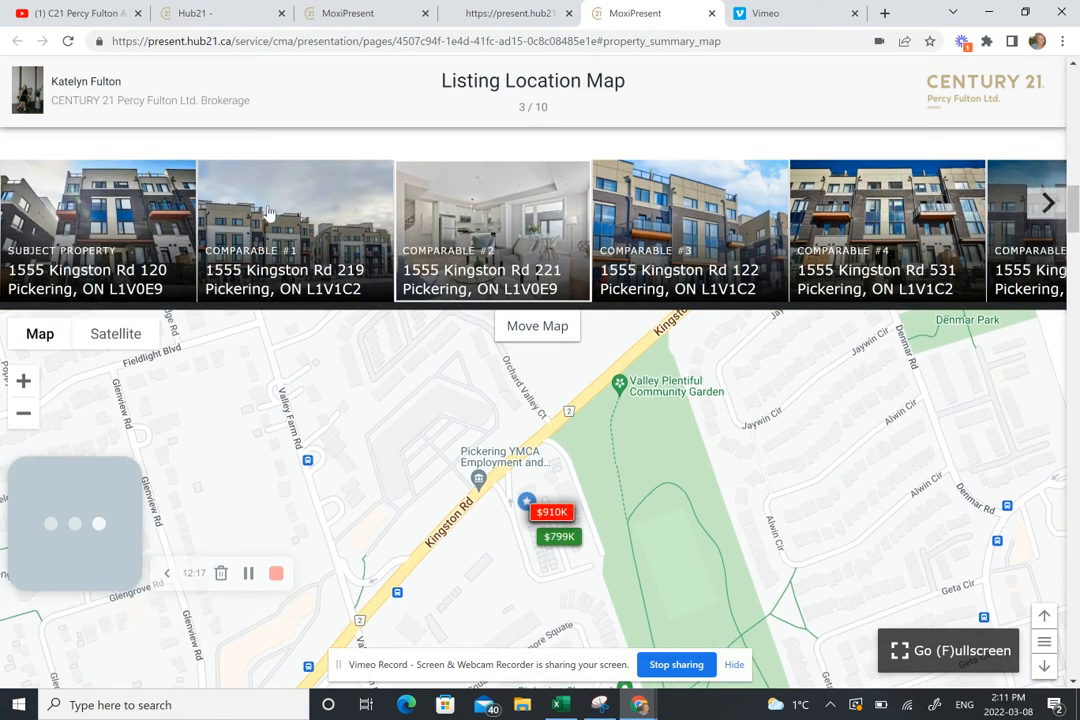
# Step: Open Comparable #1's sold details, advance two photos, and close back to the map
pyautogui.click(267, 213)
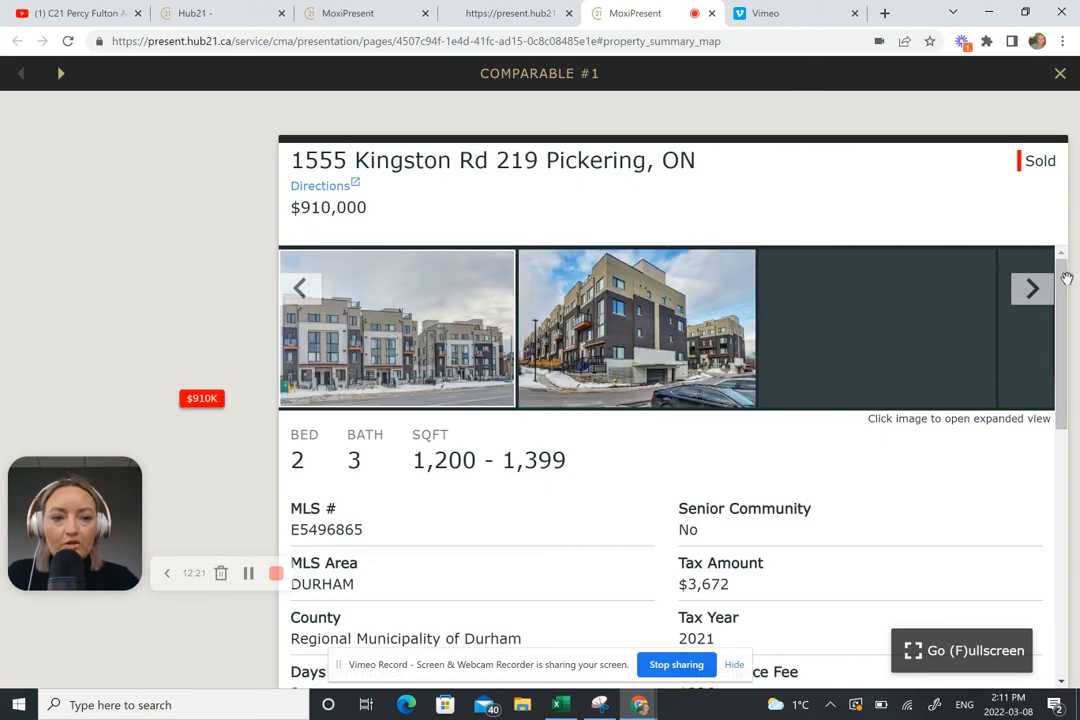
pyautogui.scroll(-2, 1068, 354)
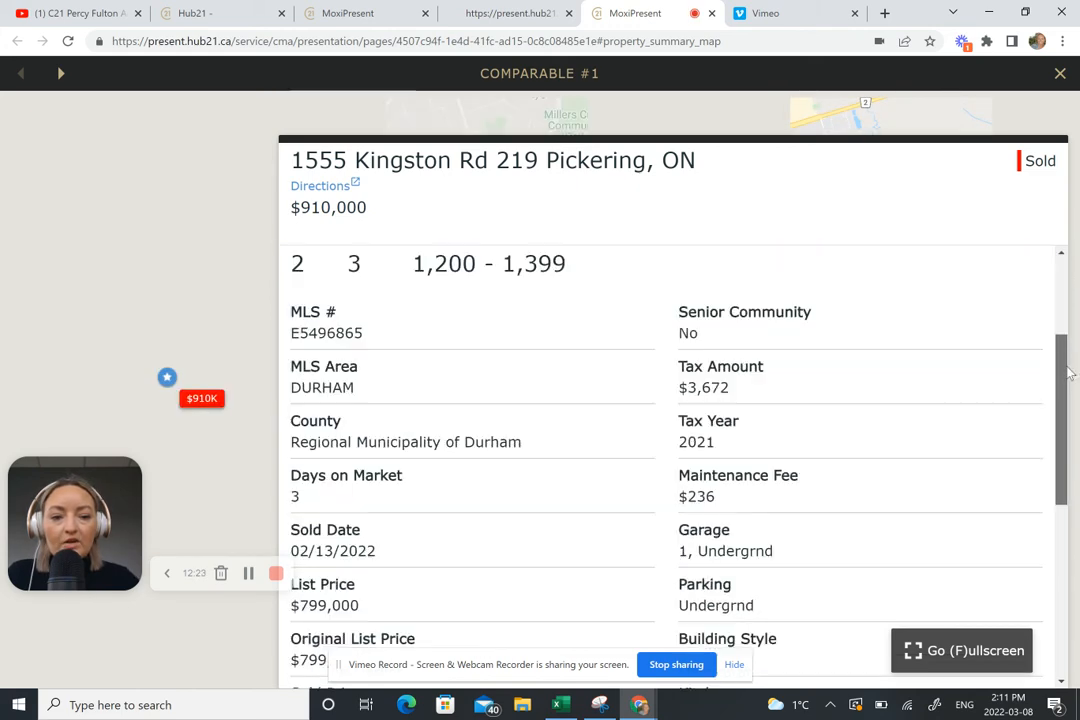
pyautogui.scroll(2, 1050, 330)
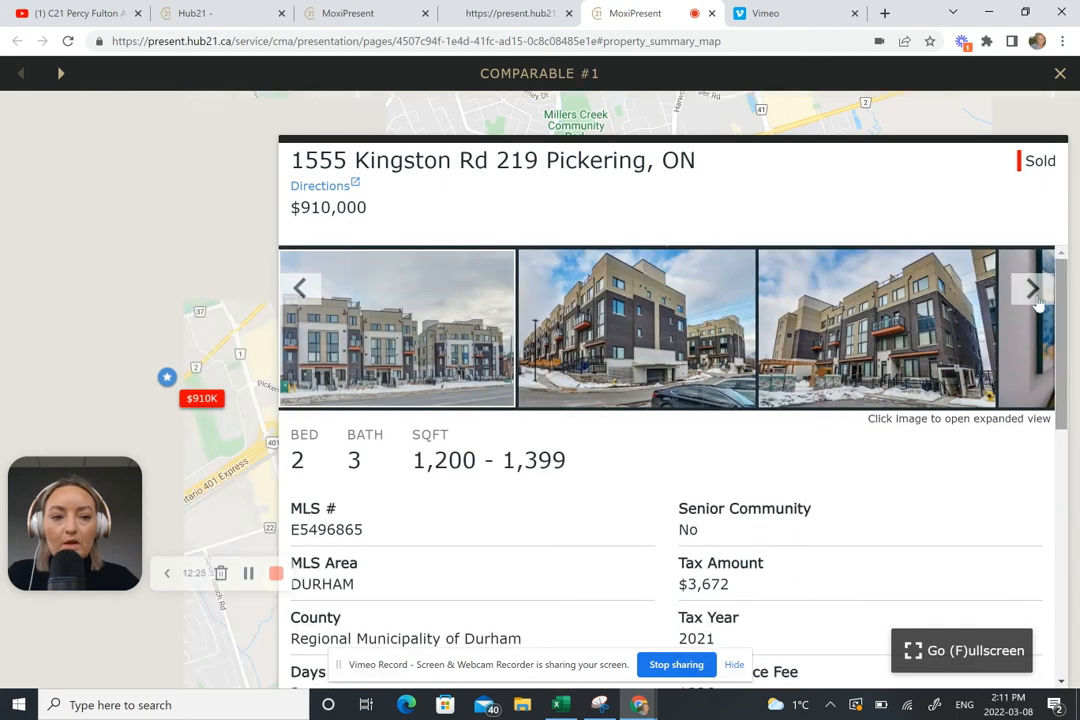
pyautogui.click(1037, 300)
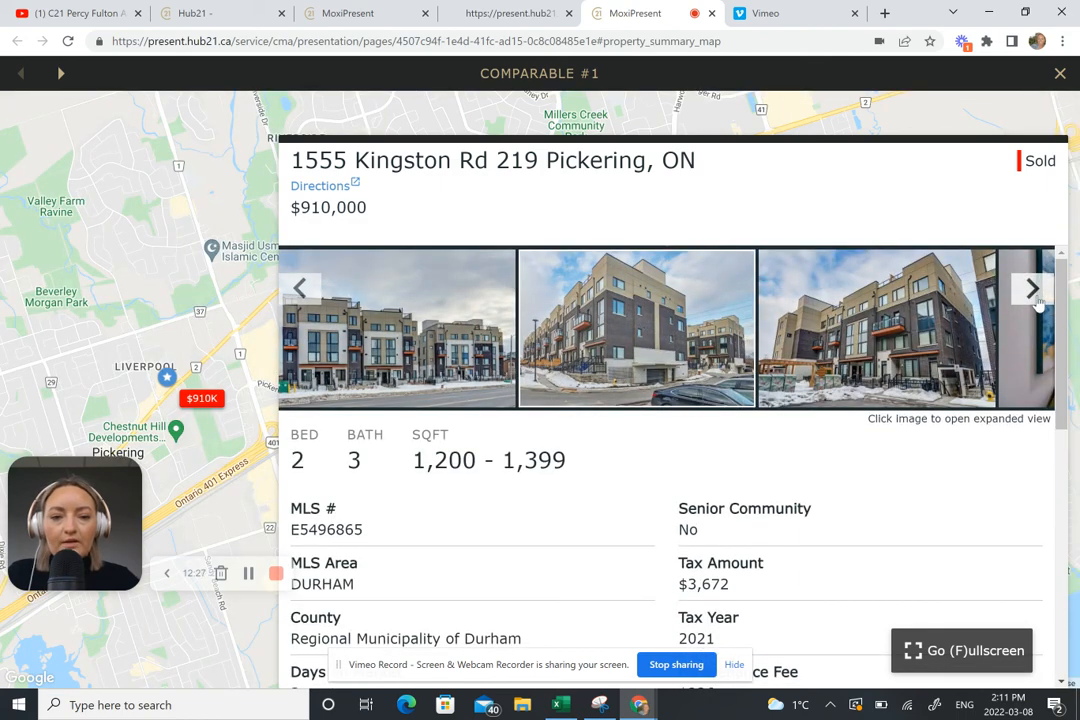
pyautogui.click(1034, 292)
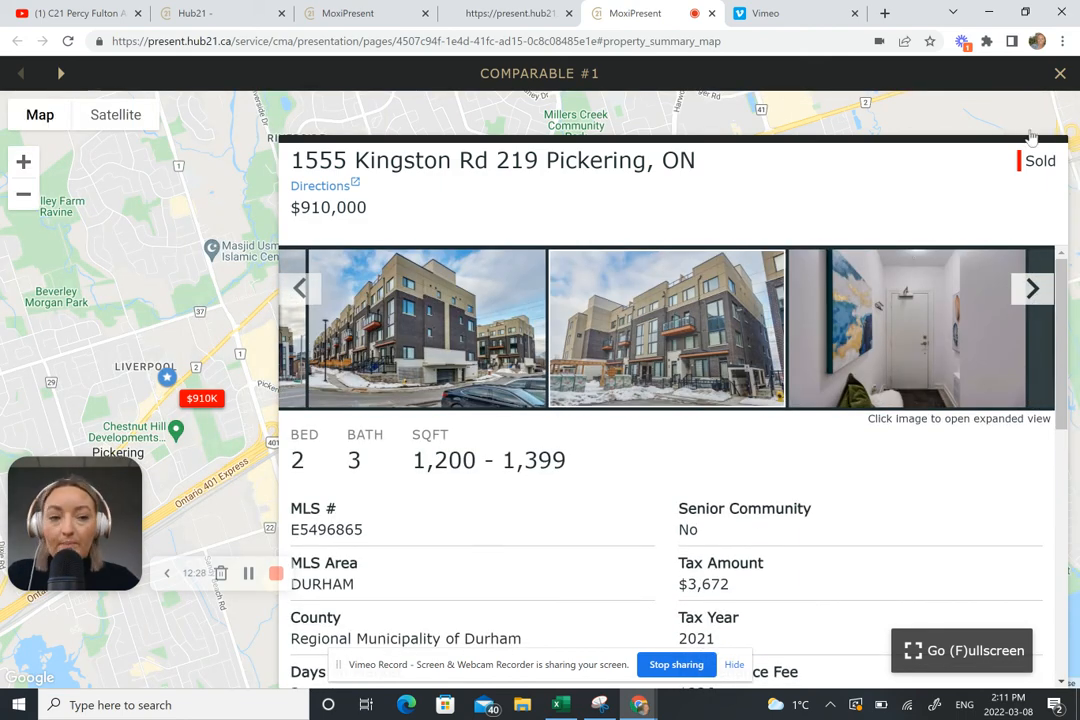
pyautogui.click(1061, 75)
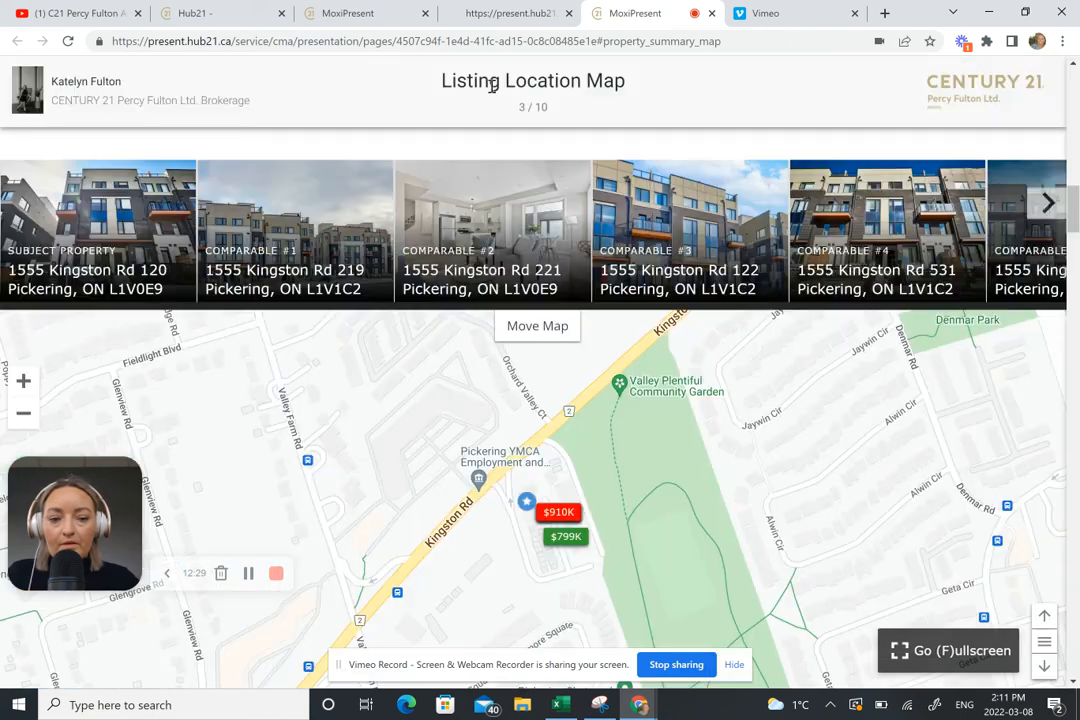
# Step: Scroll the 27-page portrait PDF to the Listing Location Map table, then return to the editor
pyautogui.click(522, 14)
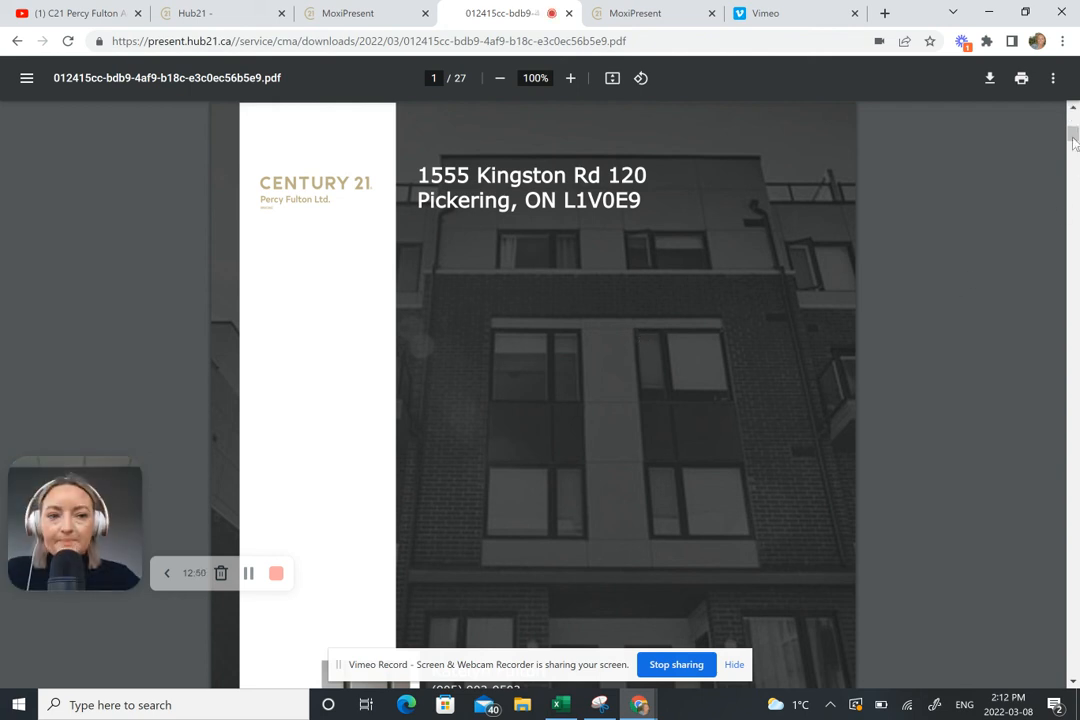
pyautogui.scroll(-5, 1073, 143)
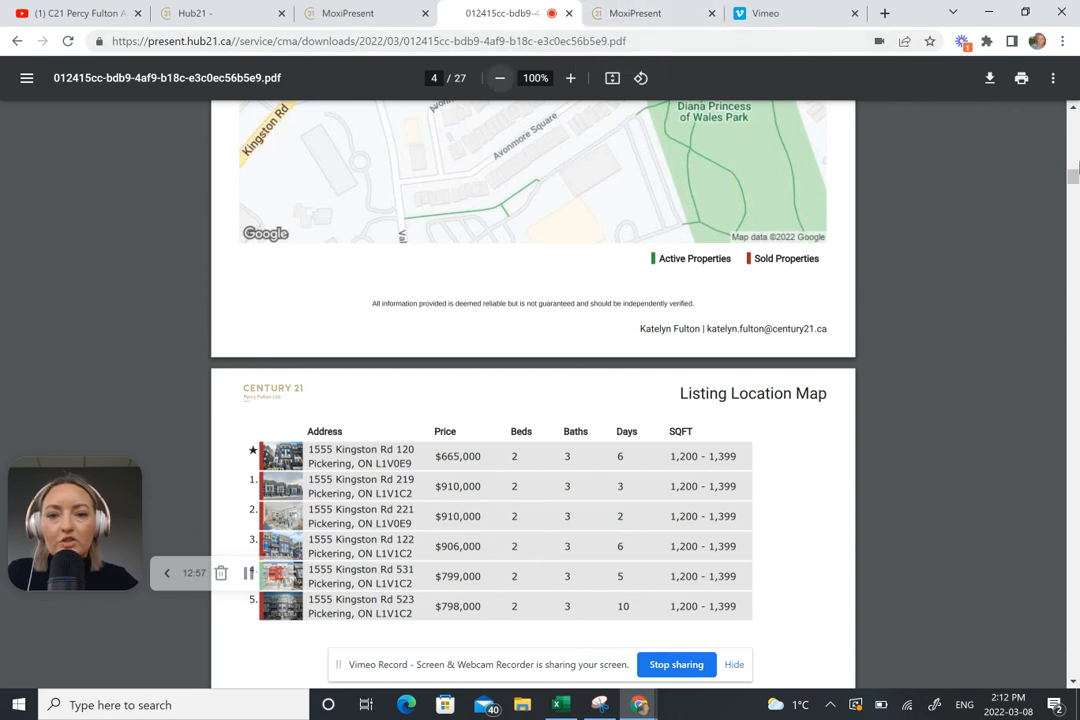
pyautogui.moveTo(1072, 180); pyautogui.dragTo(1072, 155)
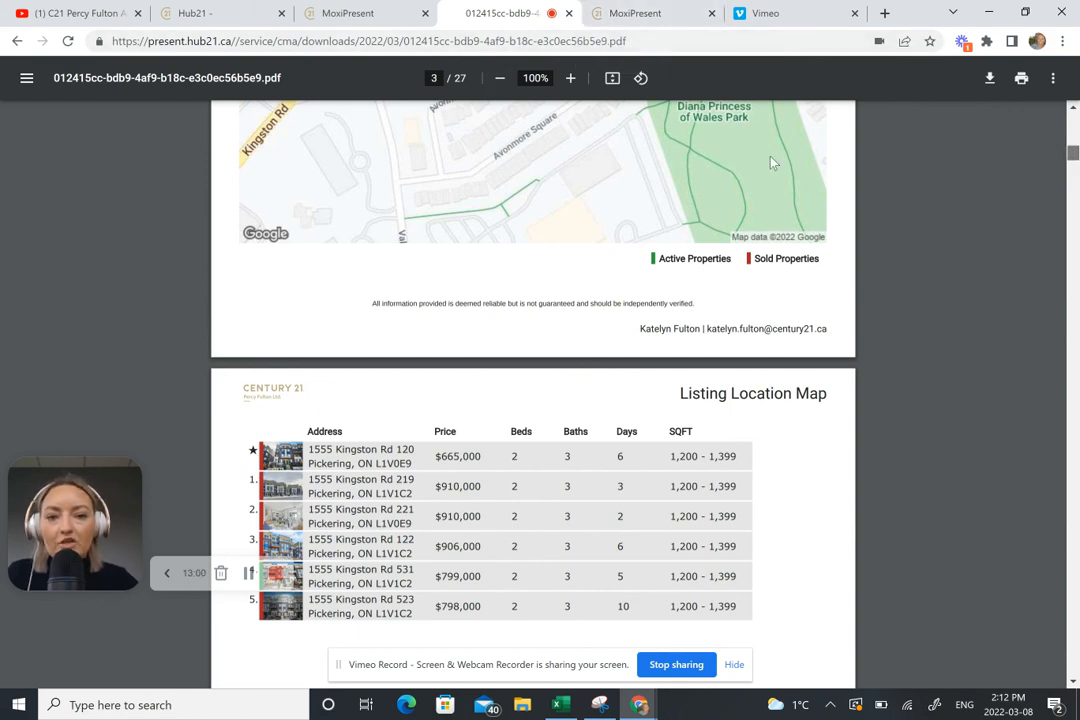
pyautogui.scroll(1, 514, 300)
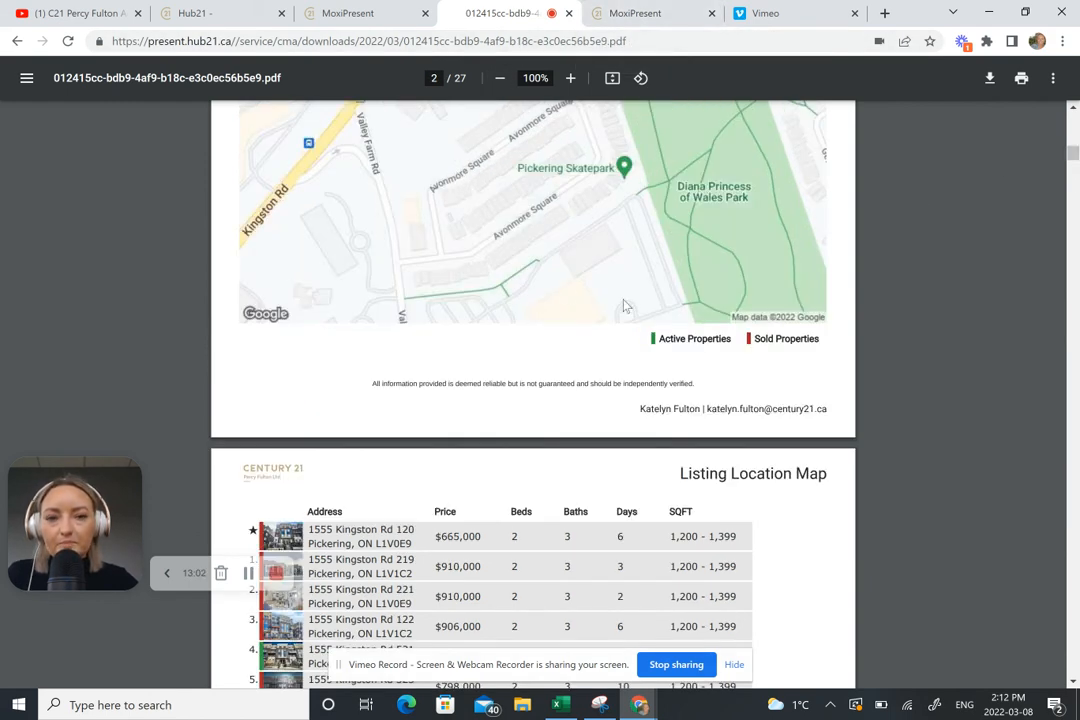
pyautogui.scroll(-3, 622, 317)
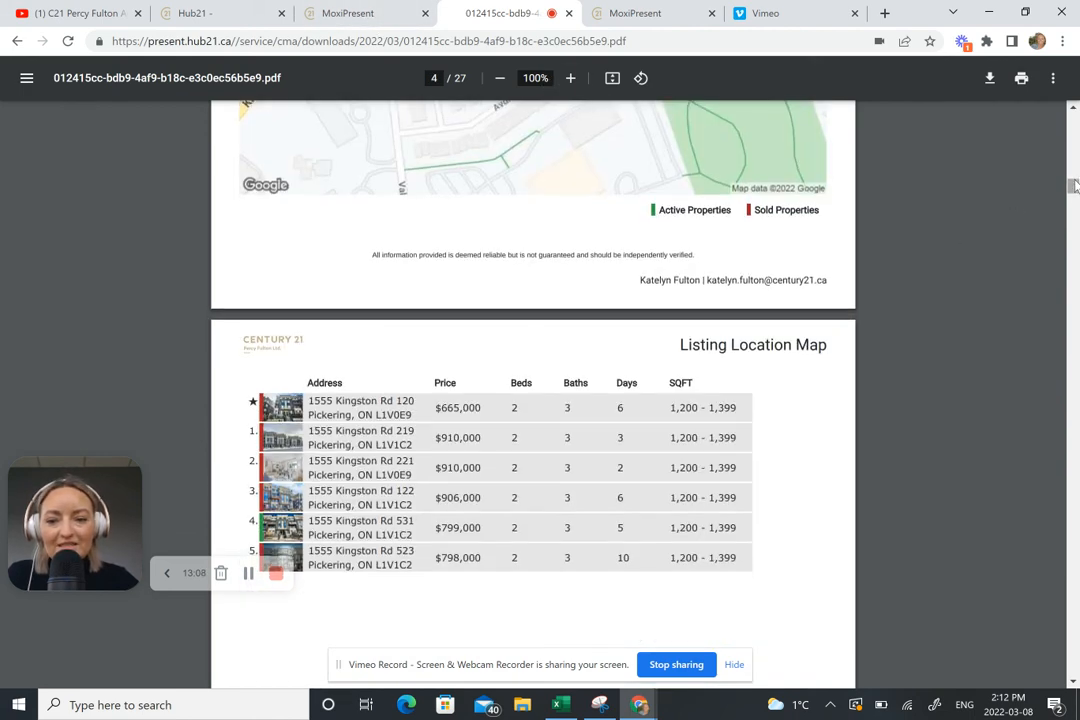
pyautogui.moveTo(1074, 180); pyautogui.dragTo(1074, 188)
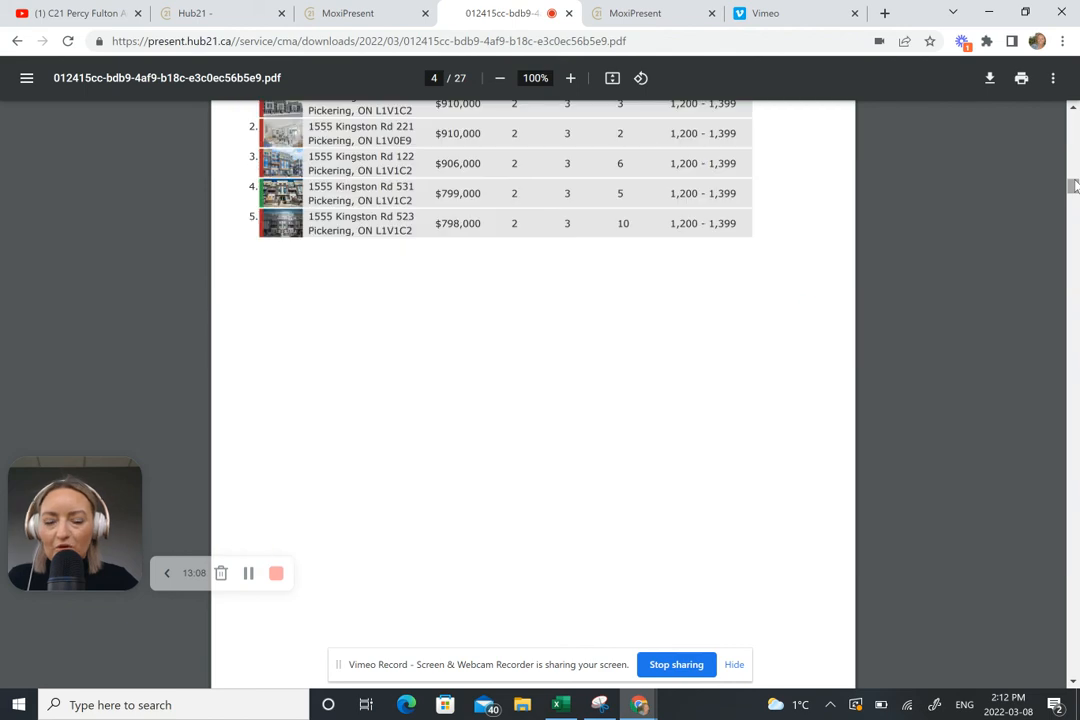
pyautogui.click(325, 13)
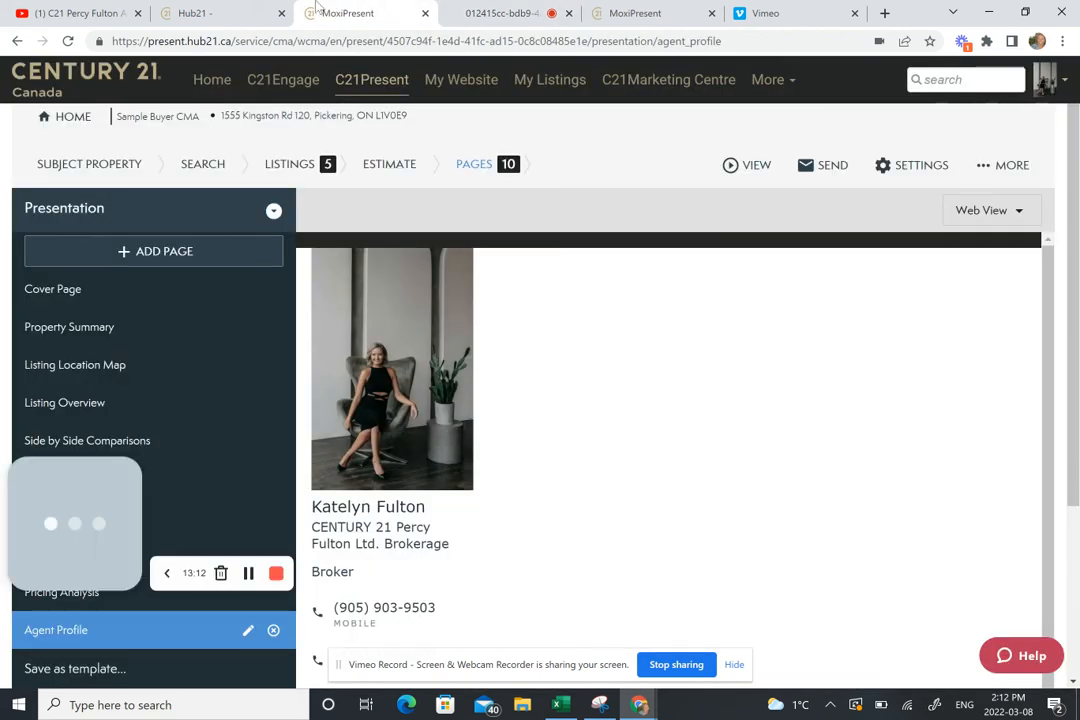
# Step: Open the Cover Page from the Presentation list
pyautogui.click(28, 290)
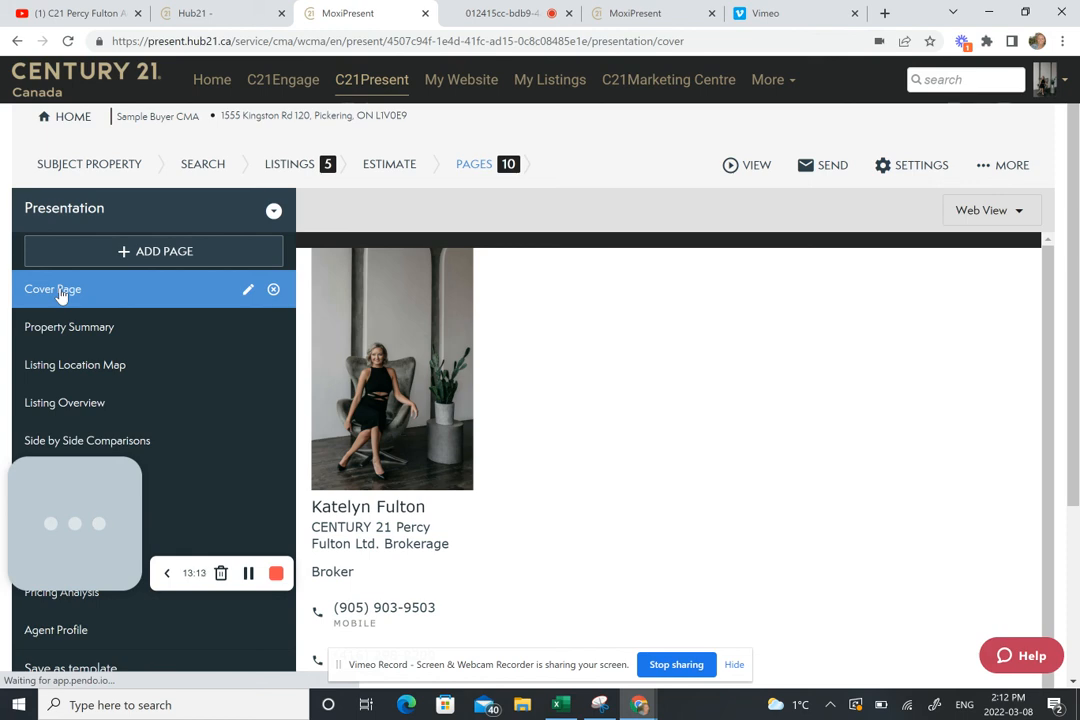